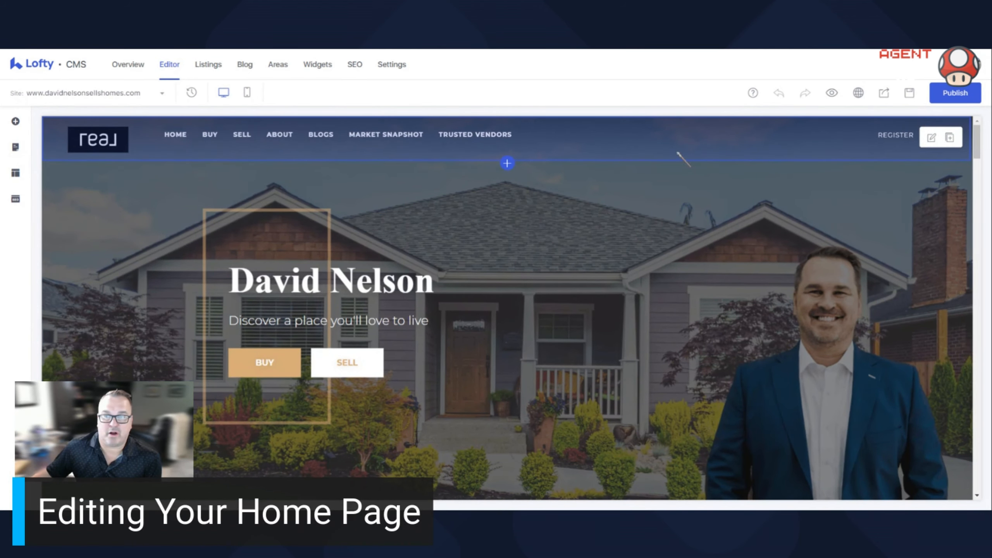
- Open the header block's settings, examine its style, background and menu text options, and close them
click(932, 139)
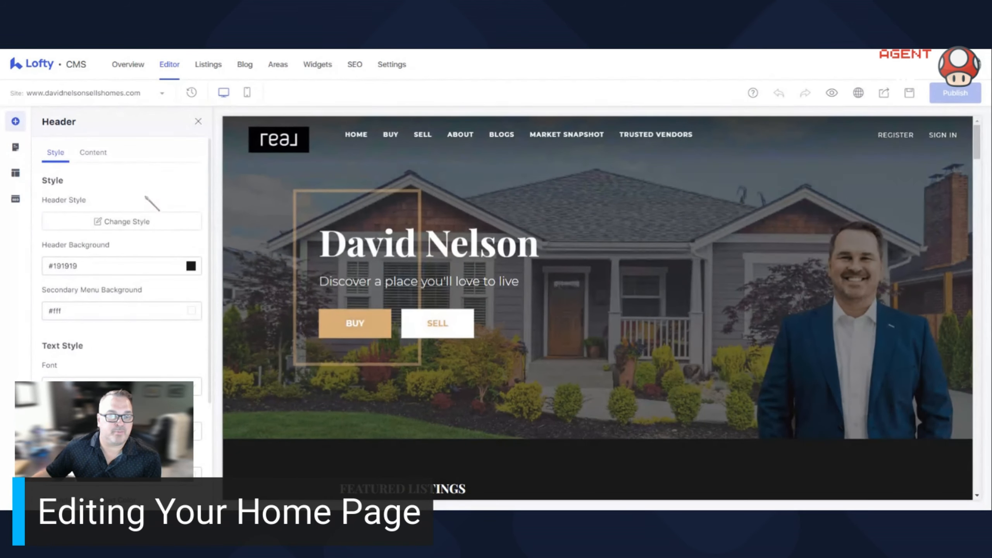
scroll(149, 234, down, 4)
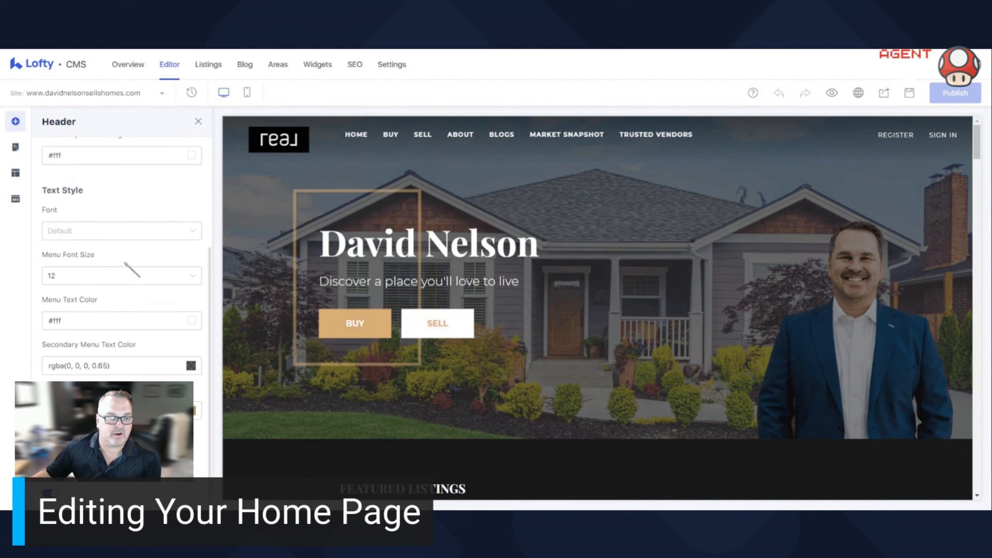
scroll(130, 313, up, 4)
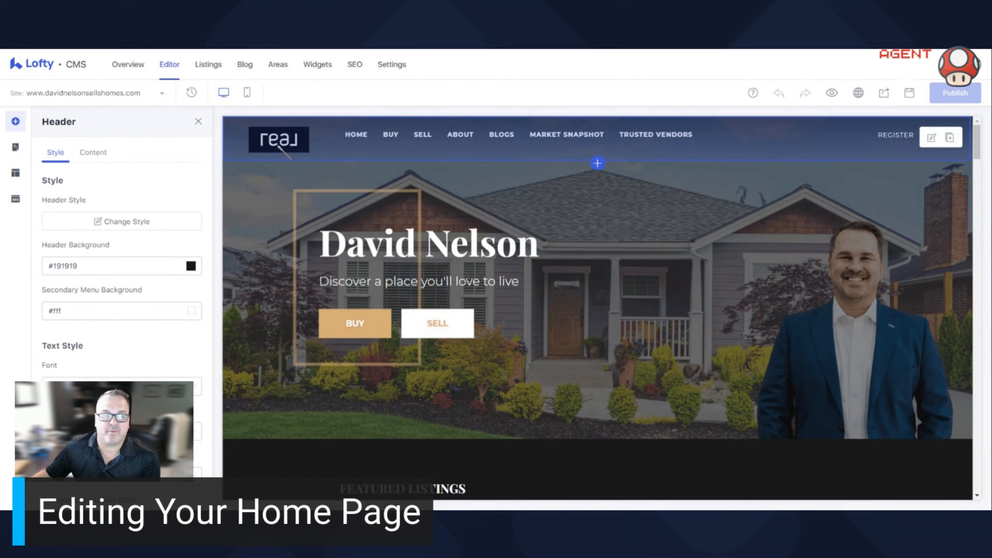
click(198, 122)
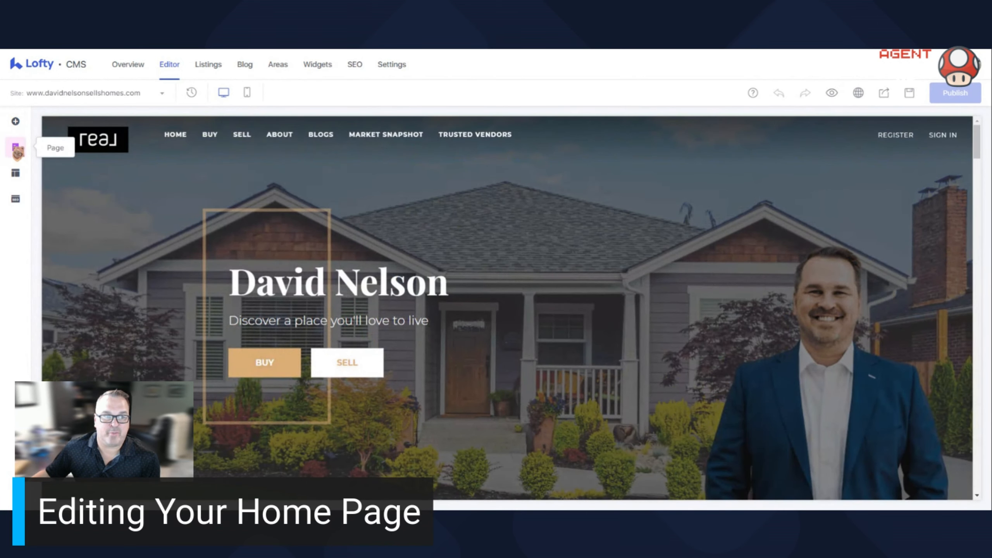
- Open the site's page navigation list and collapse the Buy, Sell and About folders
click(16, 148)
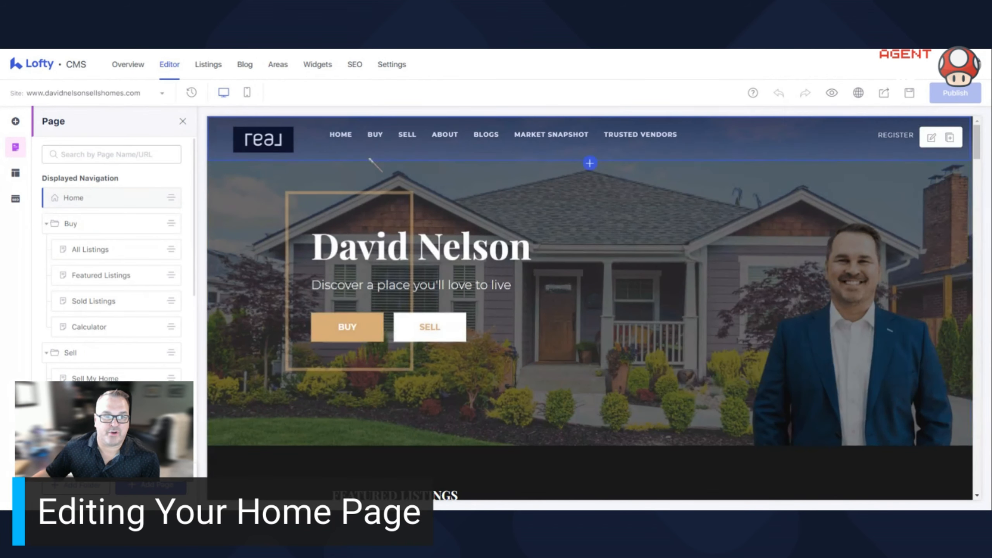
click(47, 225)
click(47, 249)
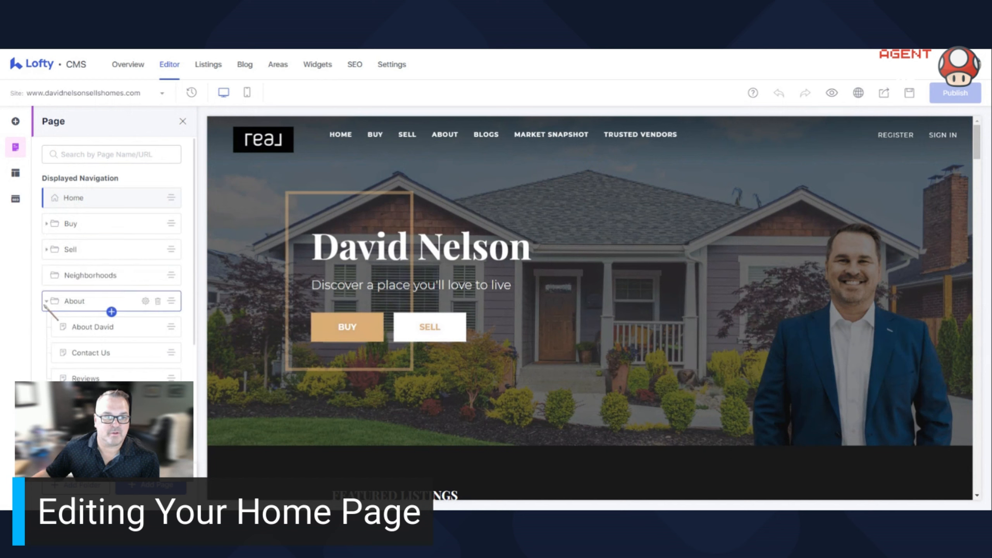
click(47, 301)
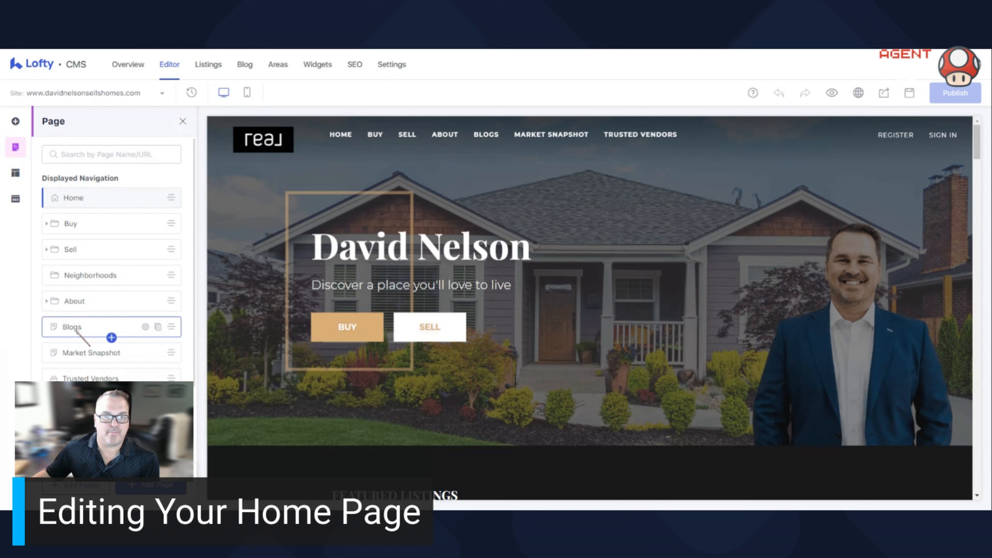
- Nest the Blogs page inside the About folder and move it back out to directly above About
mouse_move(76, 331)
mouse_down()
mouse_move(76, 275)
mouse_move(78, 302)
mouse_up()
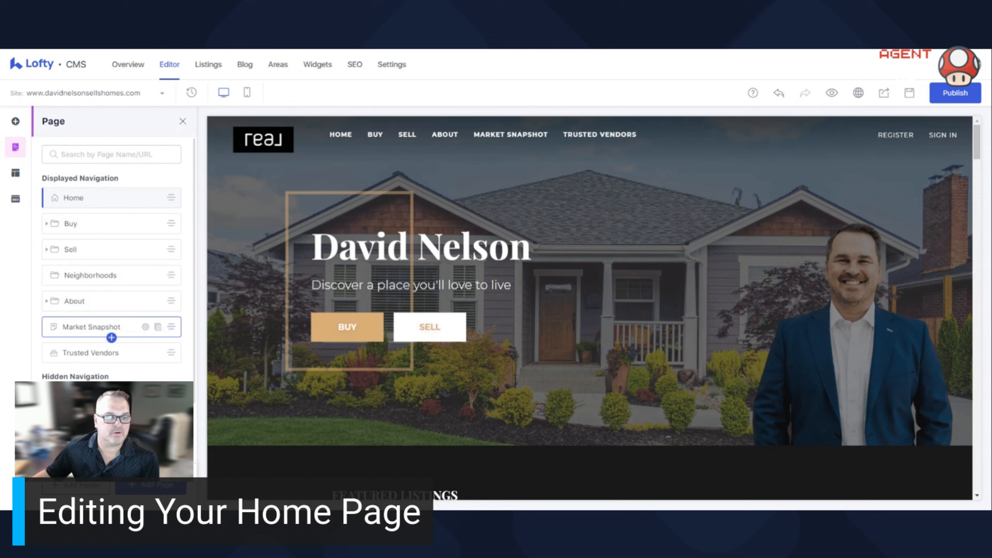
click(47, 301)
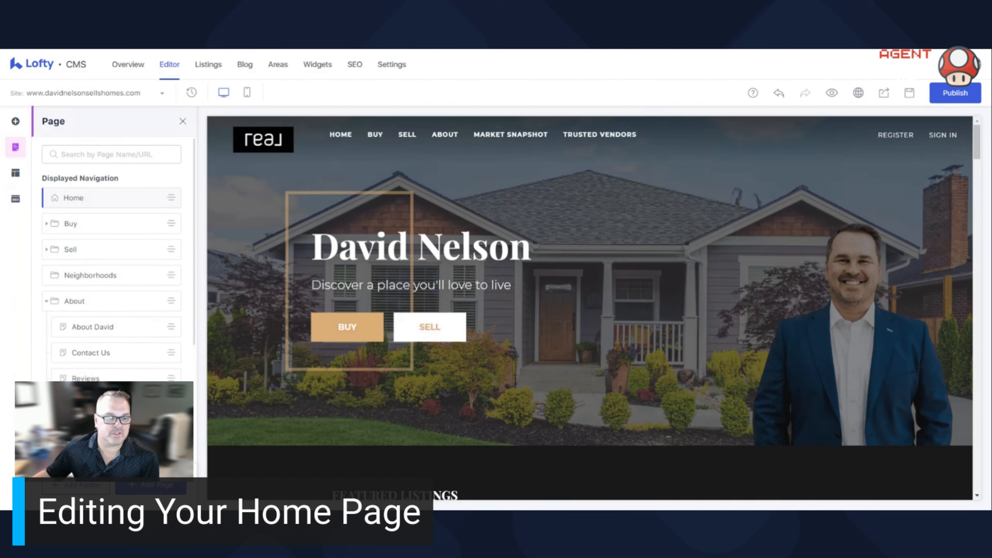
drag(171, 275, 171, 289)
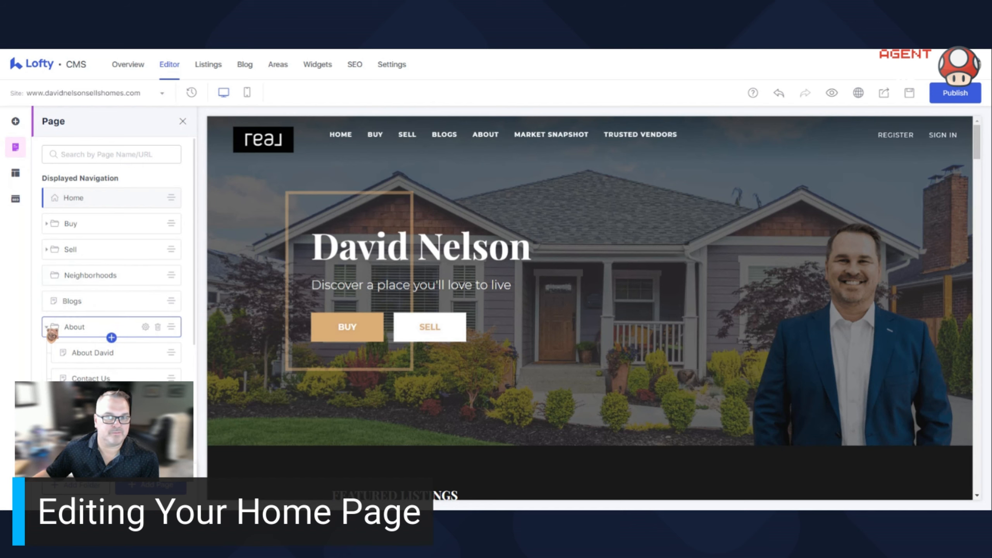
click(46, 327)
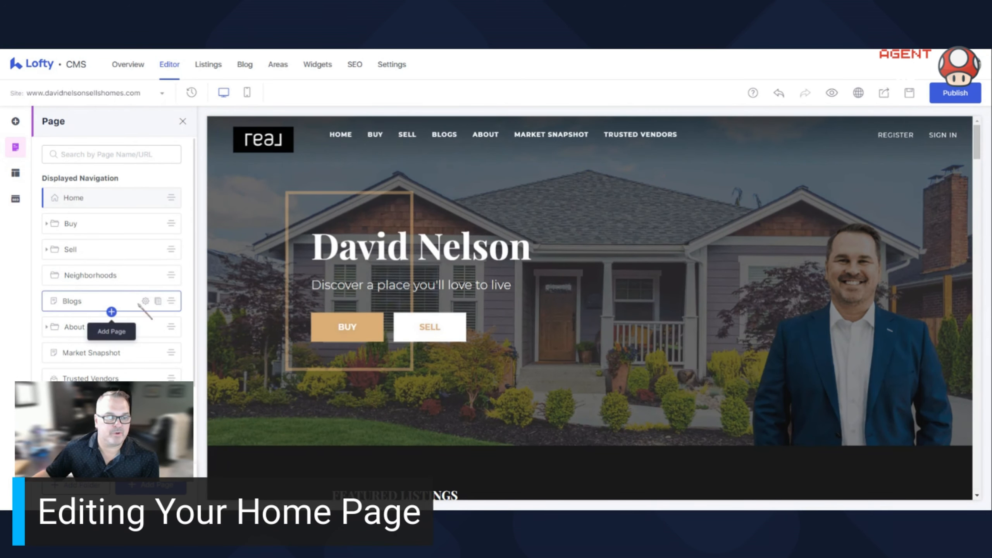
- Nest the Blogs page inside the About folder again and return it to directly below About
drag(172, 300, 172, 301)
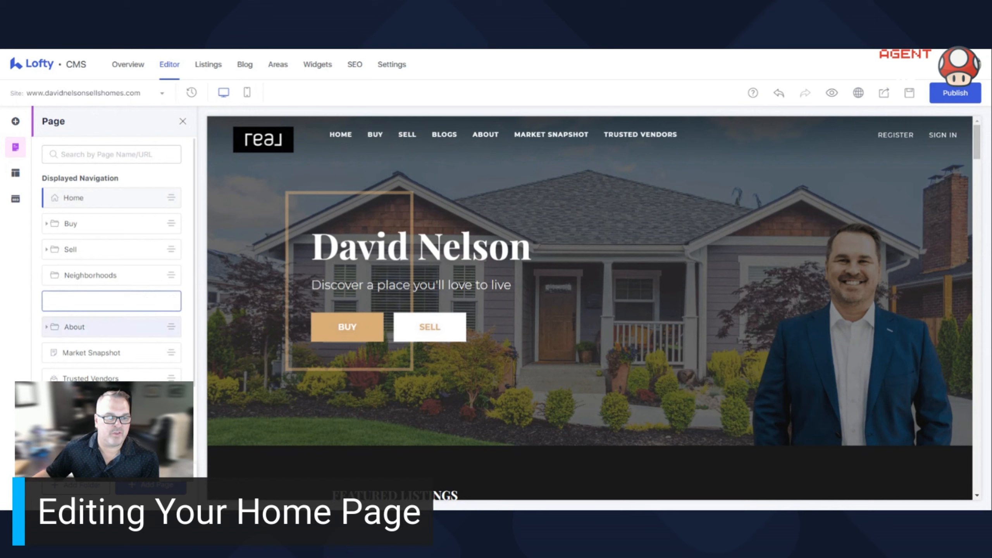
drag(172, 301, 172, 332)
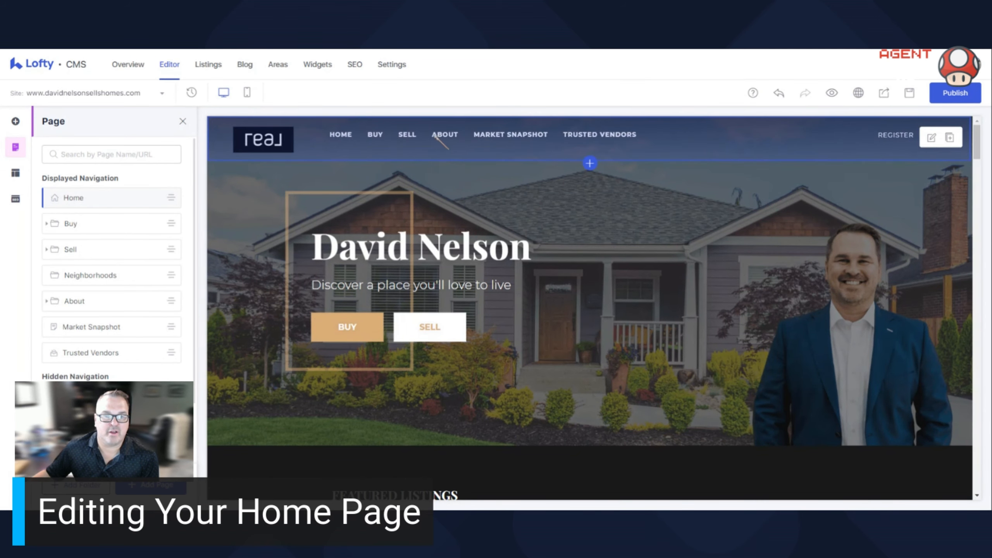
click(47, 301)
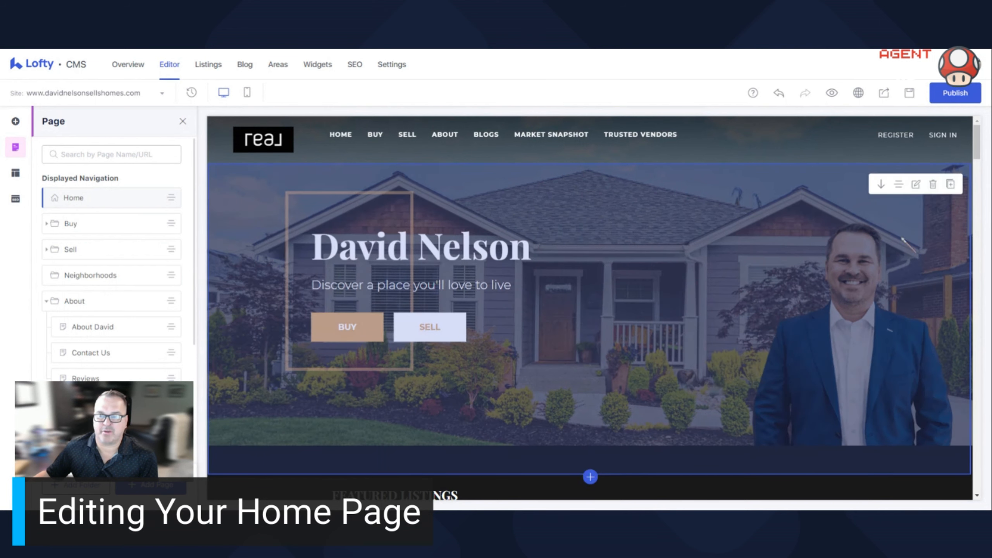
- Open the Hero block's settings and examine its desktop and mobile background images and background size options
click(916, 184)
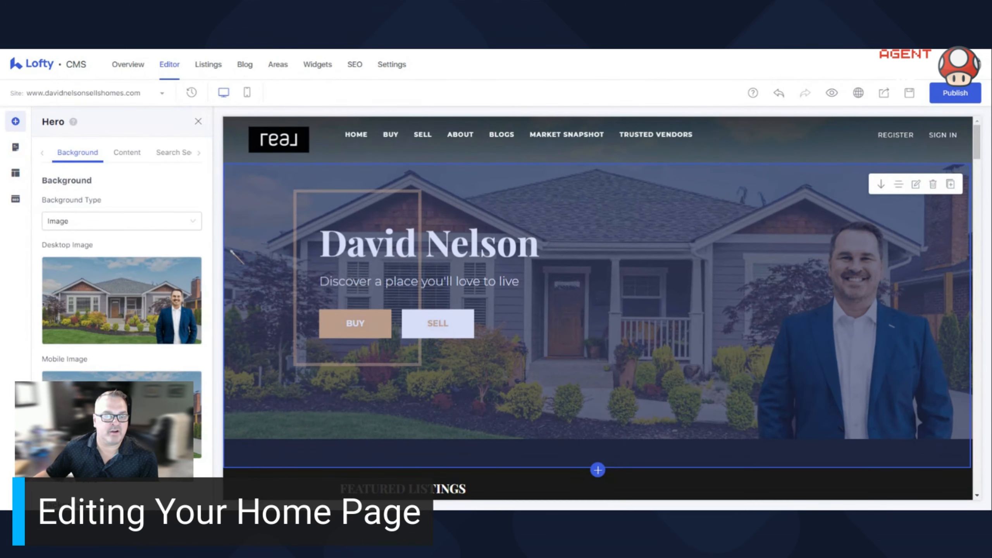
scroll(144, 207, down, 2)
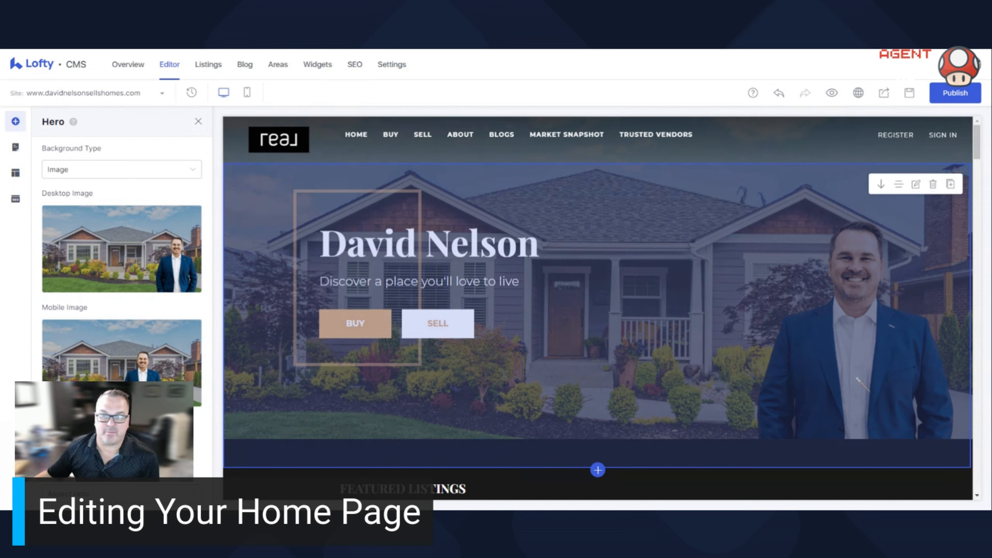
scroll(176, 330, down, 4)
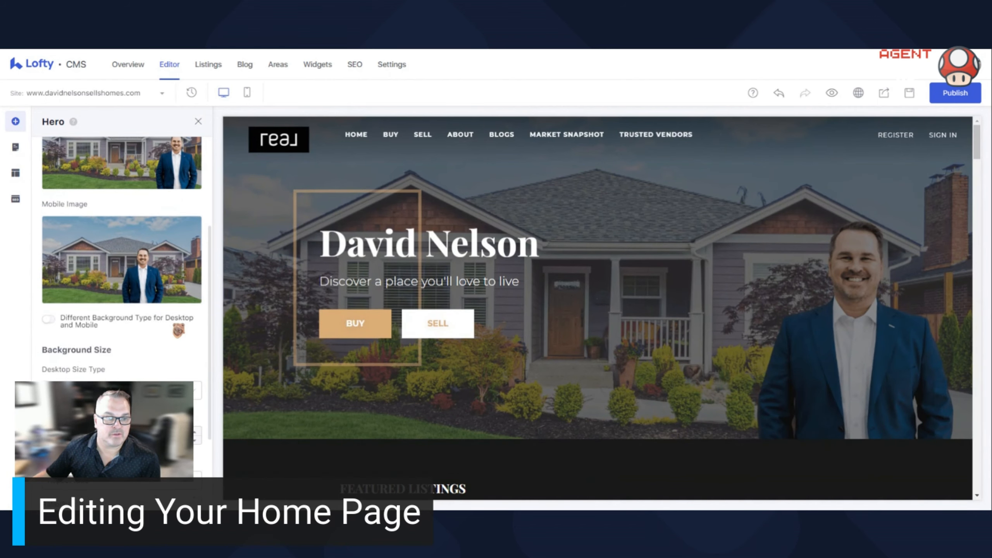
scroll(176, 330, down, 2)
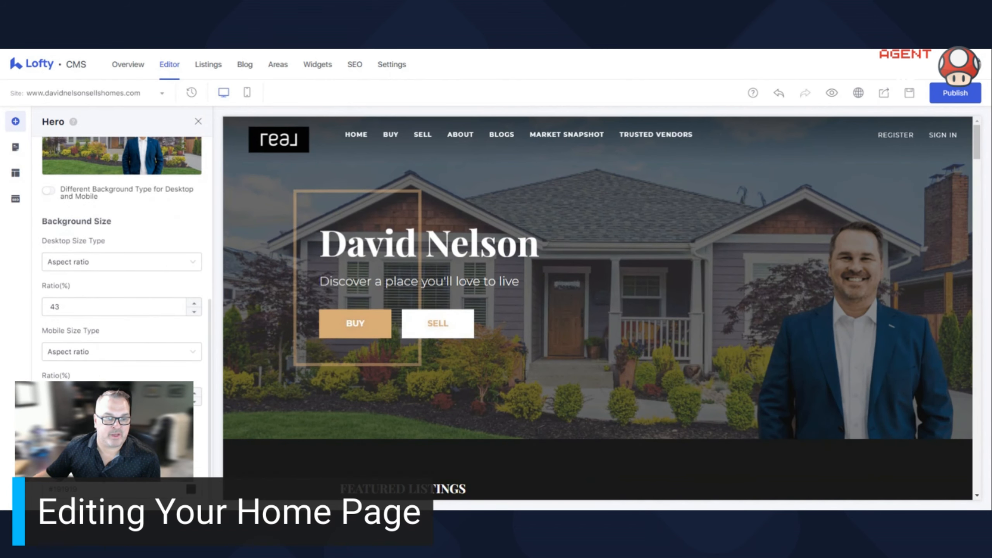
scroll(169, 352, up, 4)
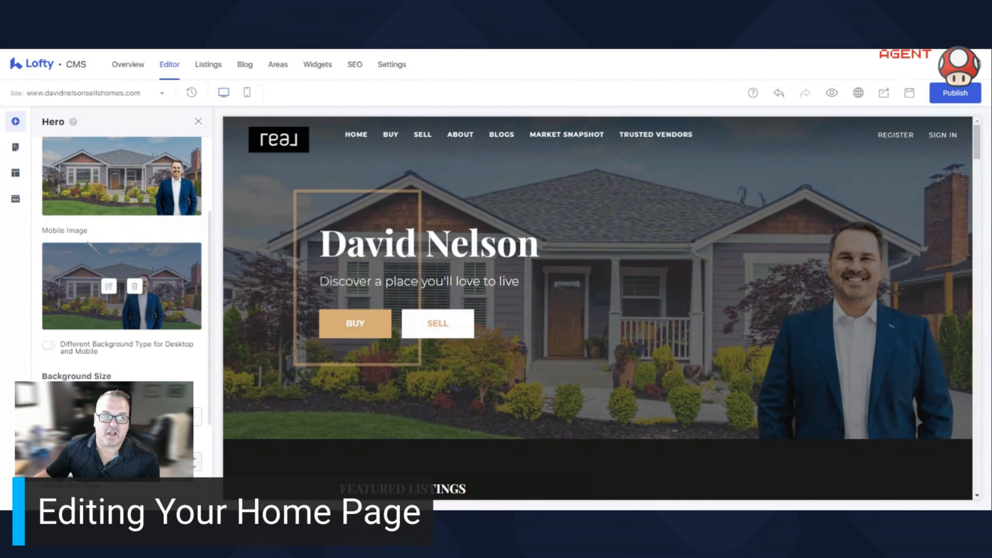
- Open the hero's desktop background image for editing to view its URL and alt text, and cancel
click(109, 173)
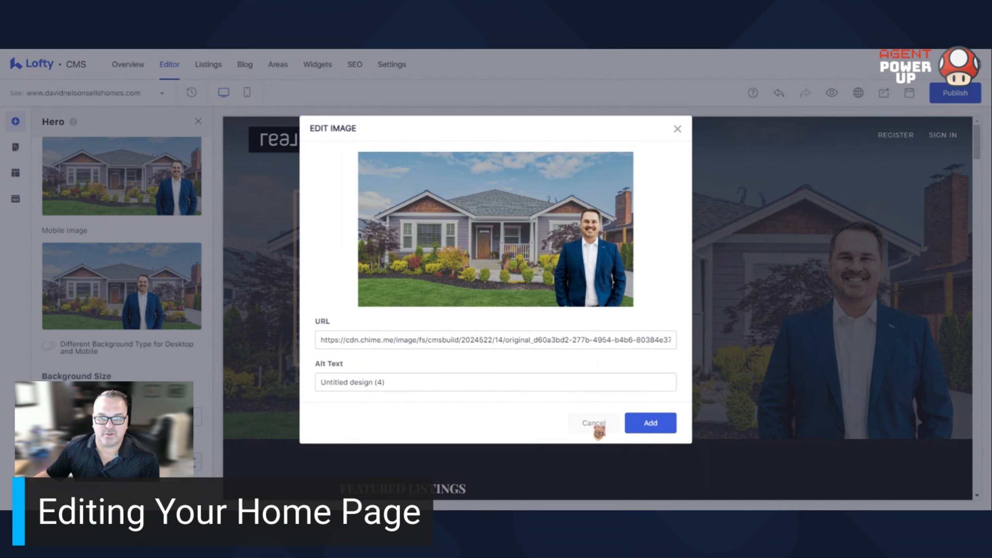
click(594, 423)
mouse_move(135, 178)
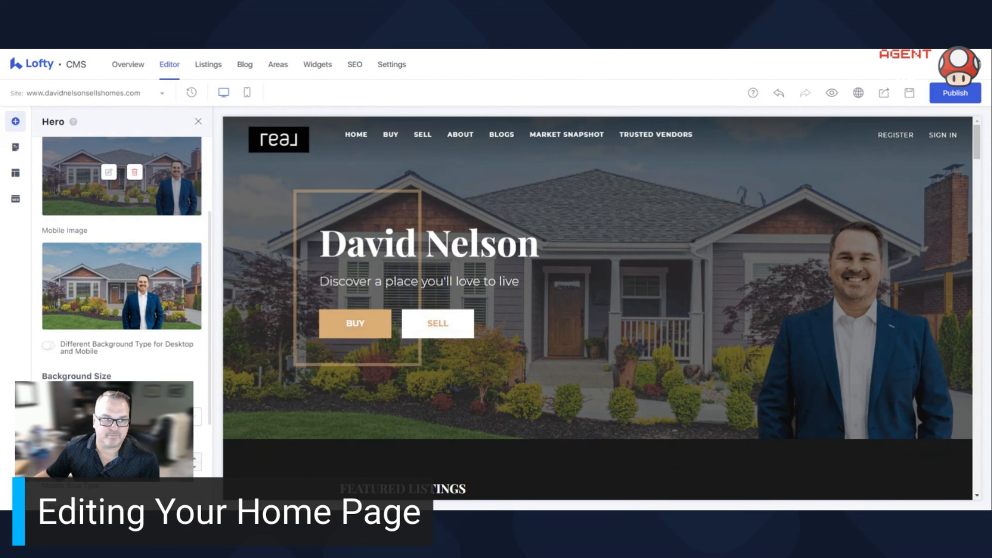
- Review the hero's background size settings and the Featured Listings section beneath the hero
scroll(121, 234, down, 4)
scroll(649, 281, down, 2)
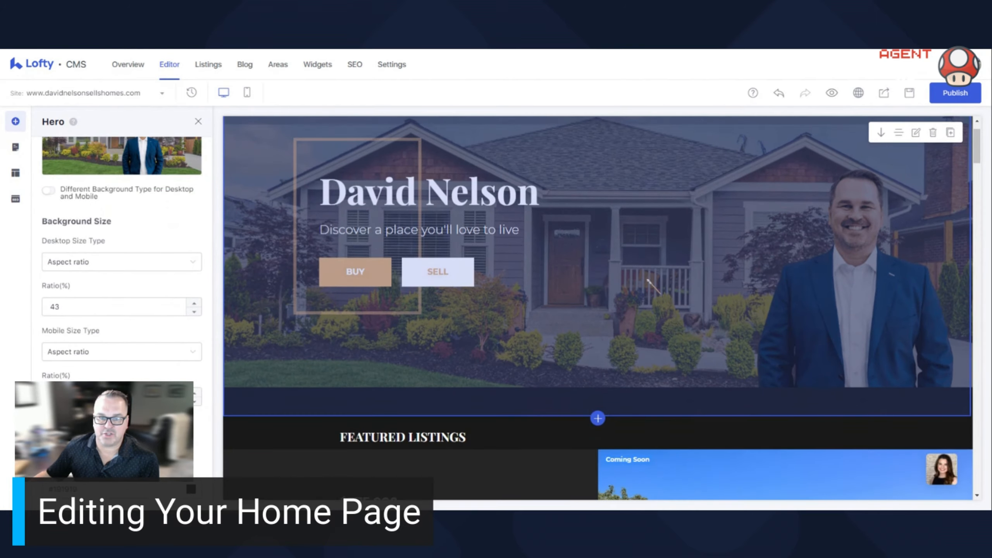
scroll(649, 280, down, 5)
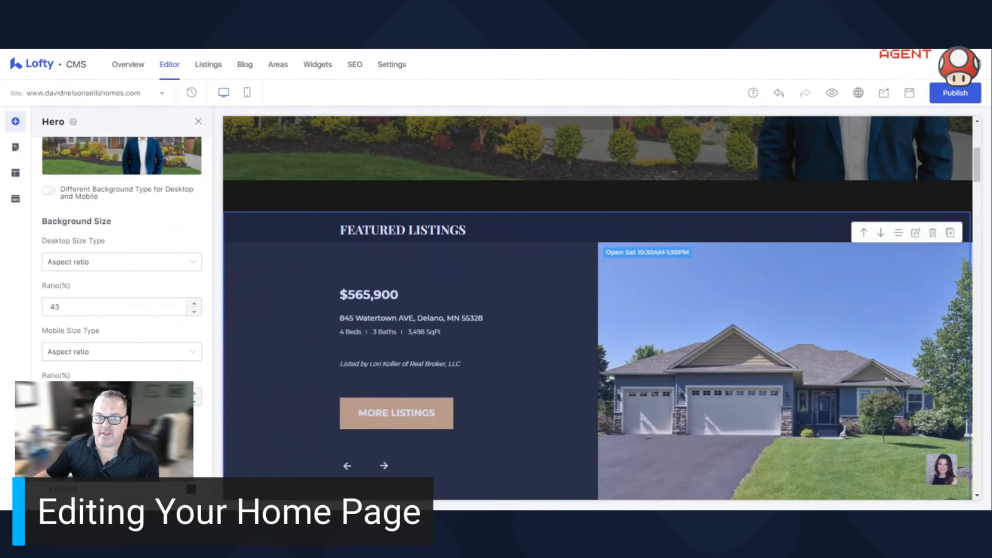
scroll(649, 281, down, 4)
scroll(649, 281, up, 4)
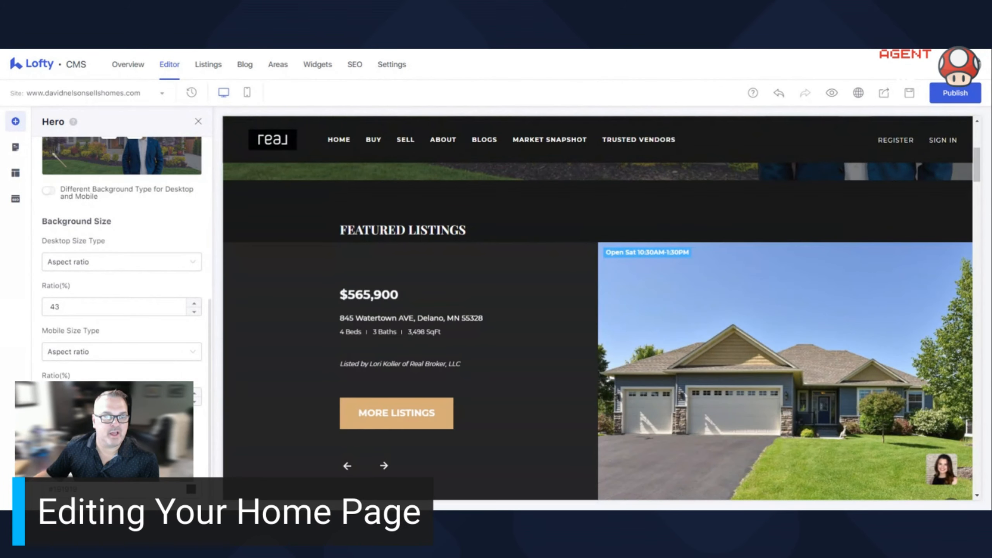
- Open the block library and browse the Agent block designs alongside the home page's listing sections
click(15, 122)
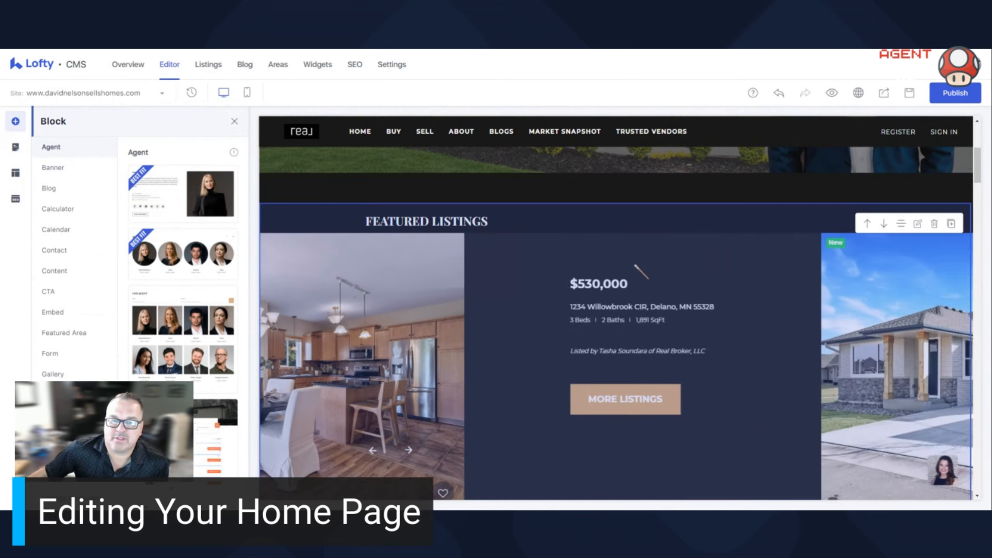
scroll(641, 271, up, 3)
scroll(603, 266, down, 9)
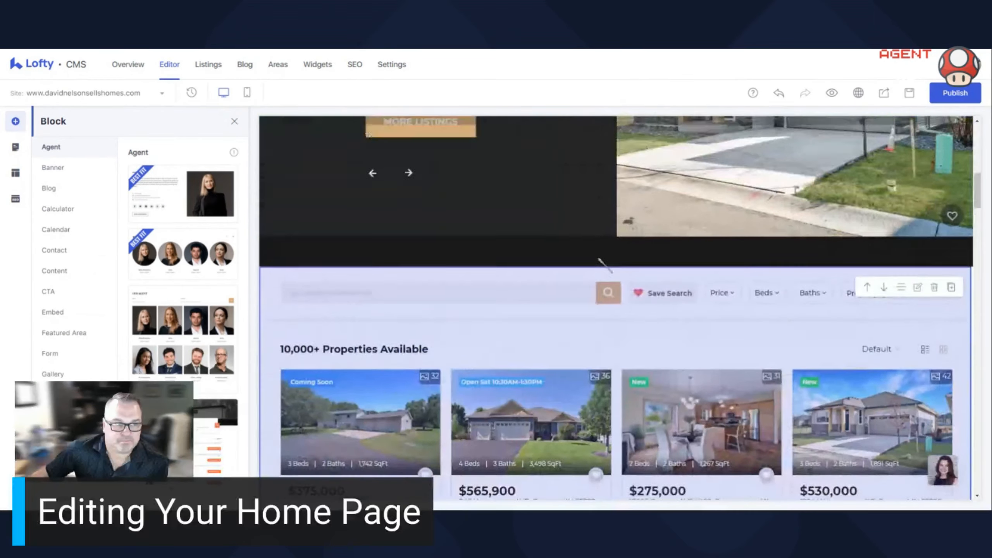
scroll(604, 265, up, 3)
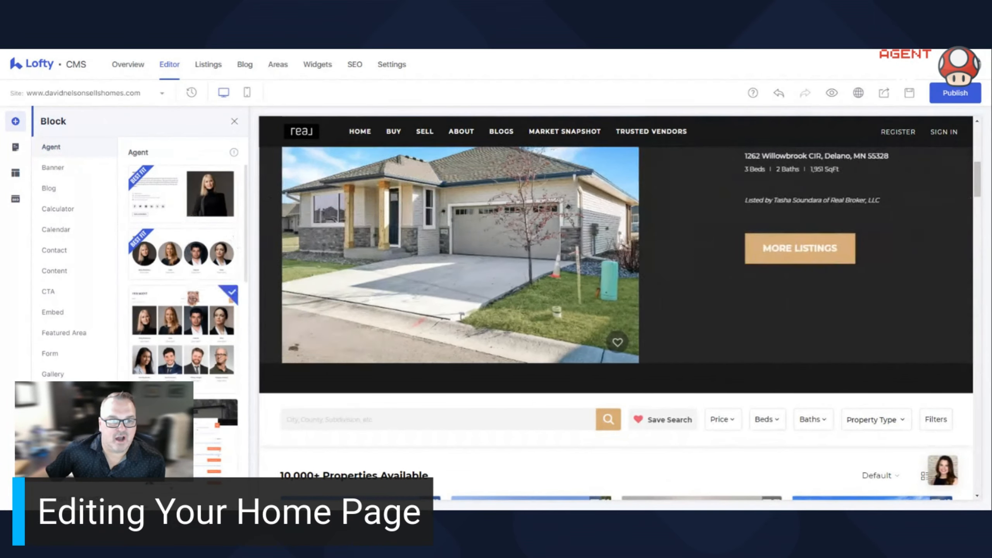
scroll(183, 293, down, 8)
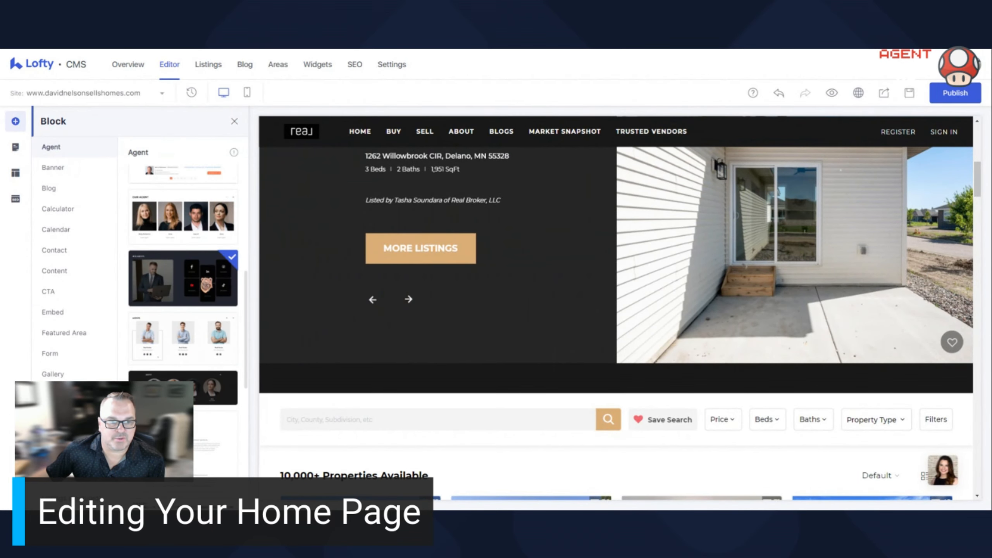
- Examine the home page's featured areas, agent profile and reviews sections, and compare them with the available Agent block designs
scroll(541, 310, down, 15)
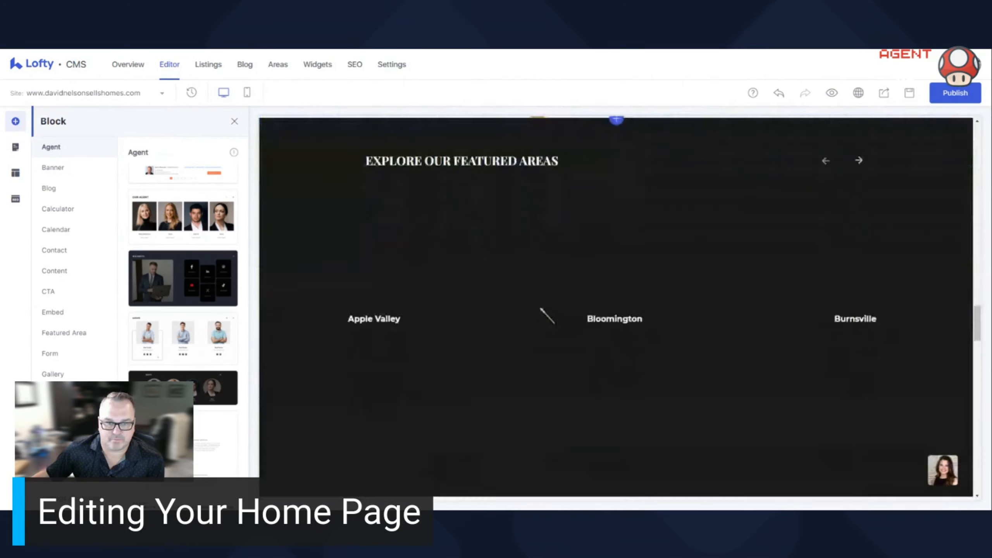
scroll(540, 309, down, 15)
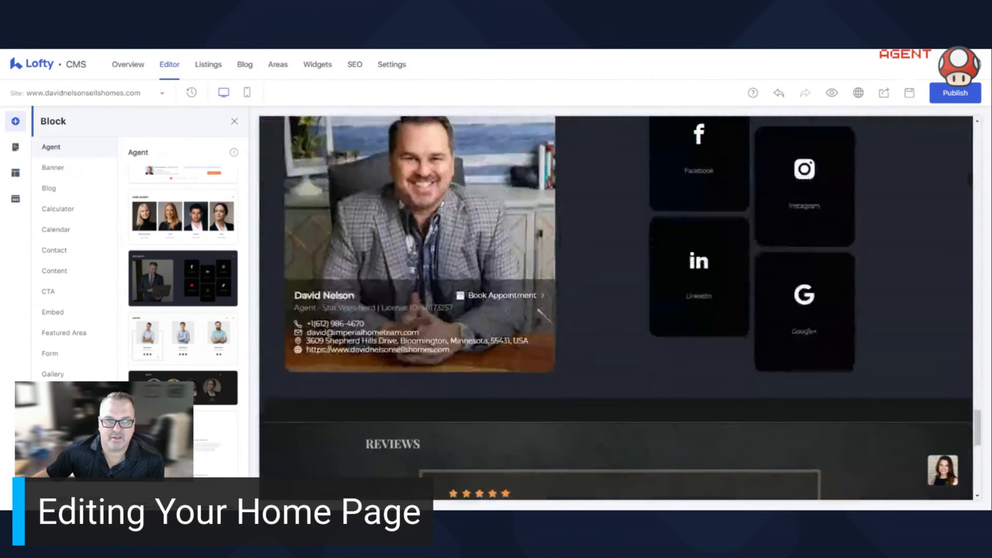
scroll(538, 311, up, 1)
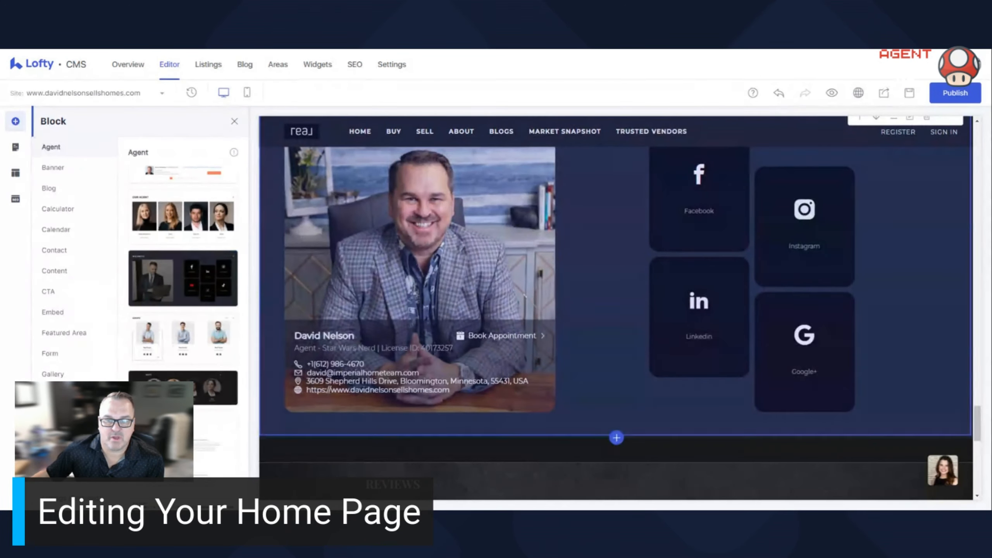
scroll(525, 296, up, 15)
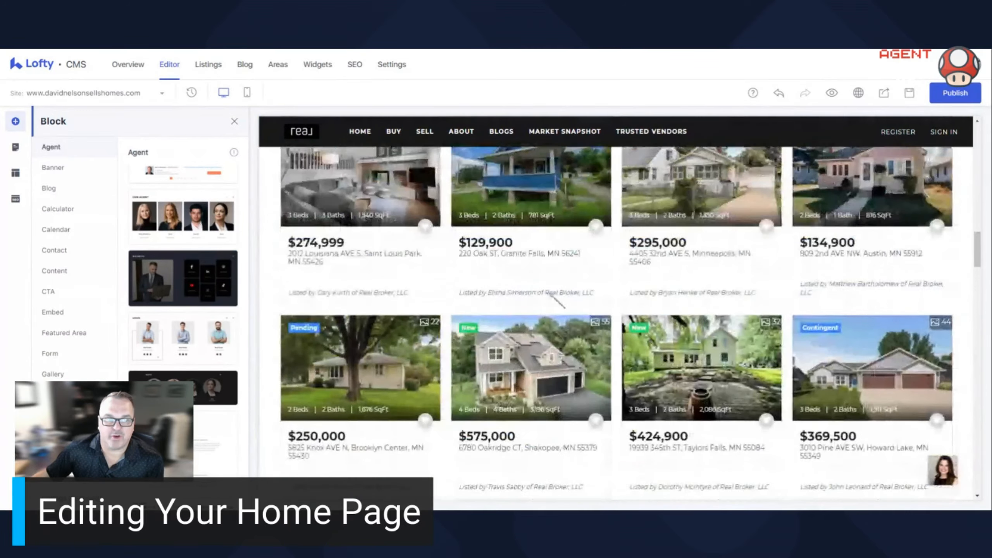
scroll(551, 295, up, 6)
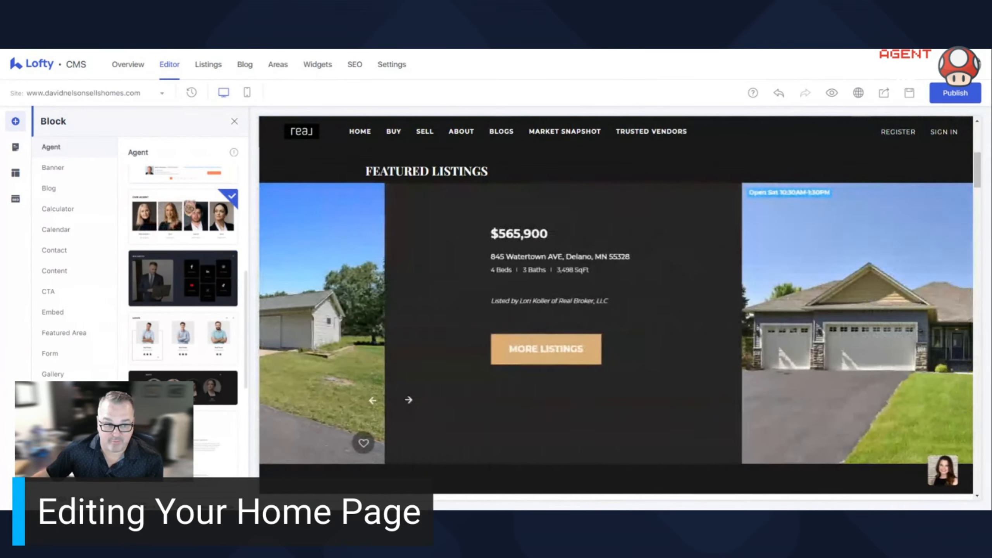
scroll(187, 328, up, 3)
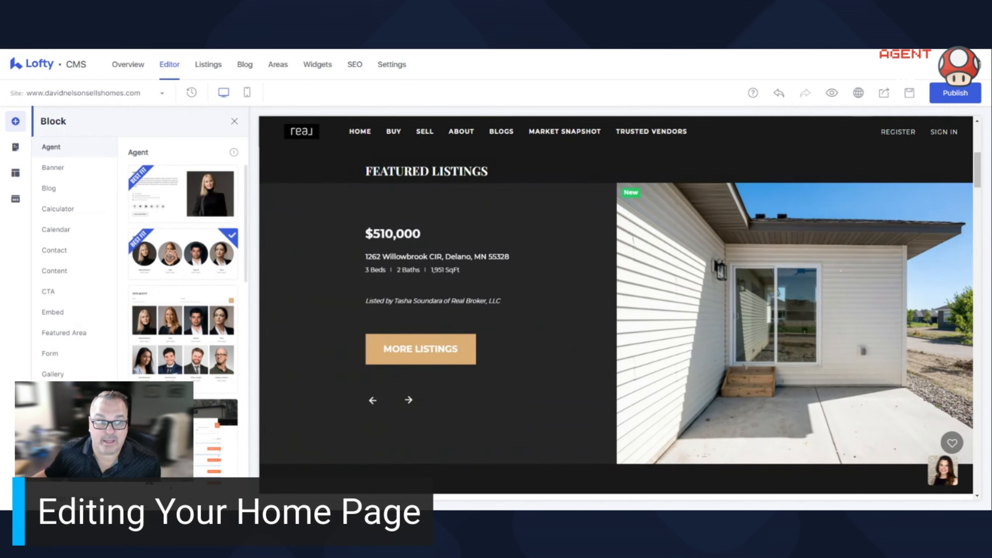
scroll(183, 254, down, 3)
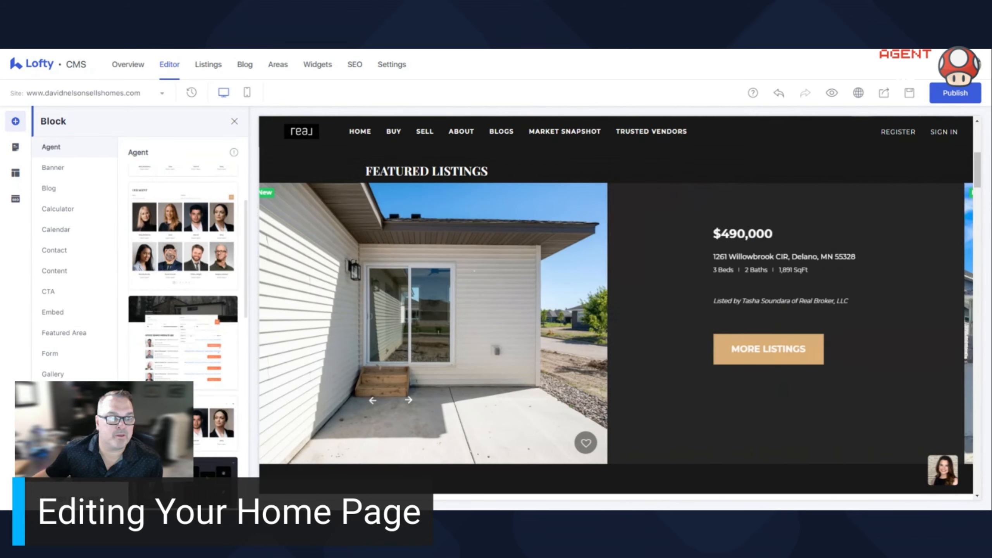
- Insert the Real Estate News blog block between the Featured Listings section and the property search
click(64, 191)
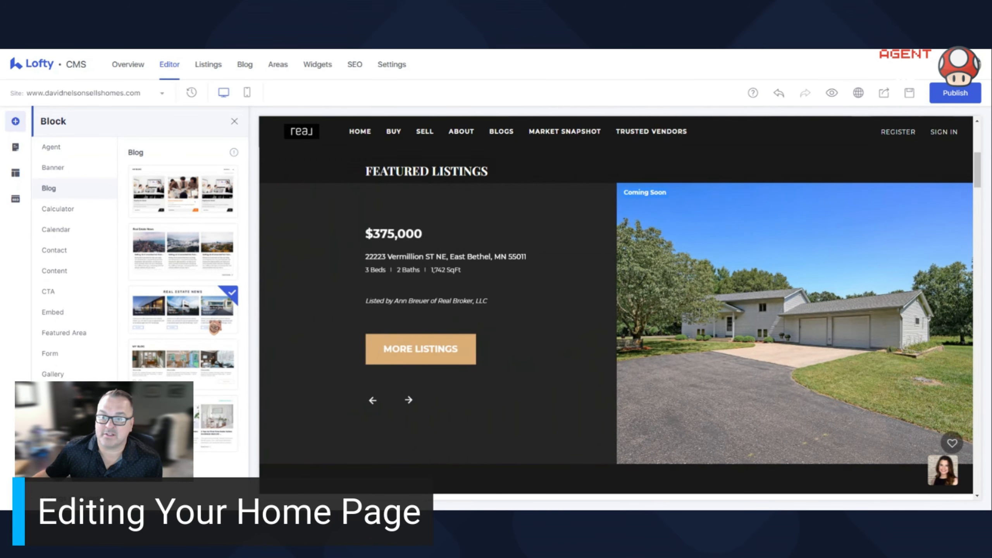
scroll(493, 317, down, 3)
scroll(493, 317, down, 3)
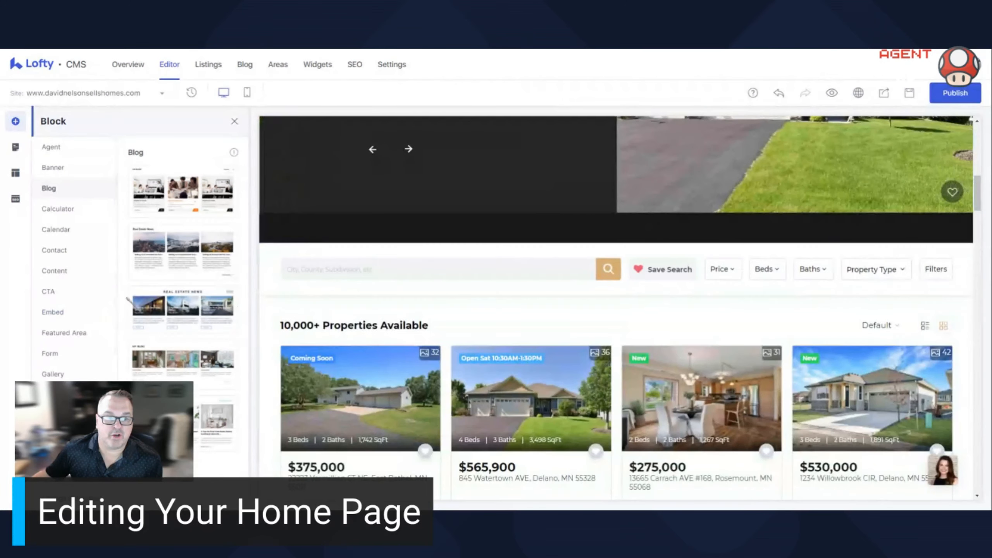
drag(185, 308, 485, 321)
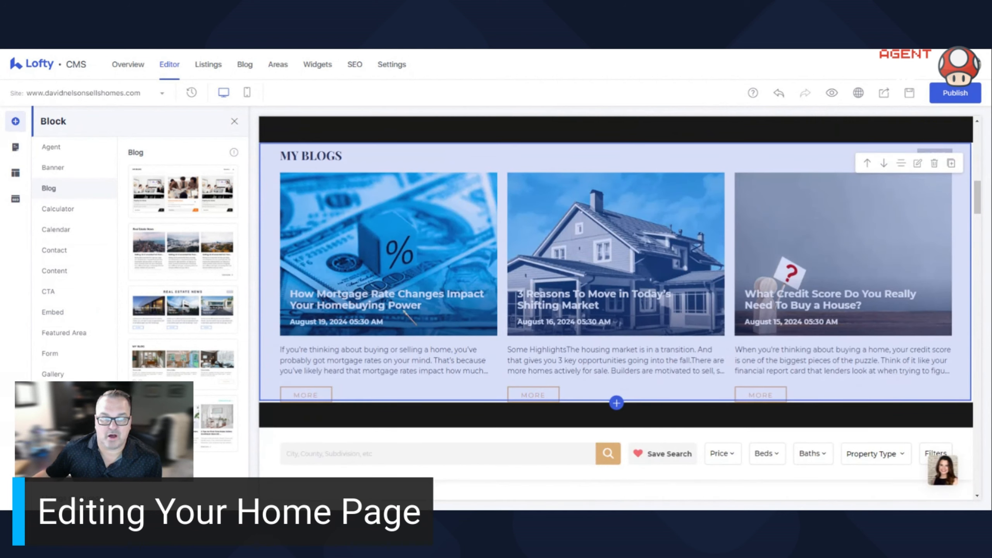
- Open the inserted blog section's settings and review its title, post categories and number of posts displayed
click(917, 164)
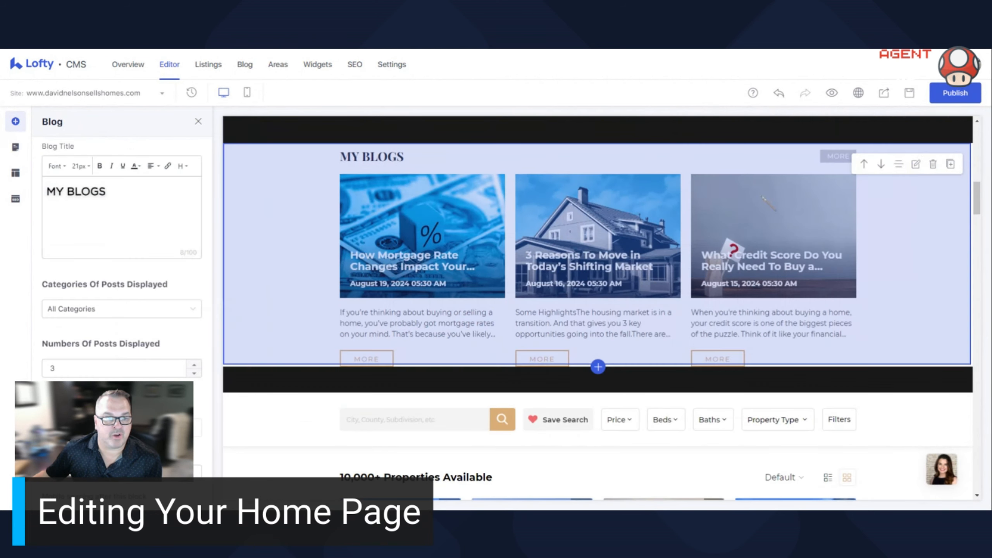
scroll(108, 299, down, 1)
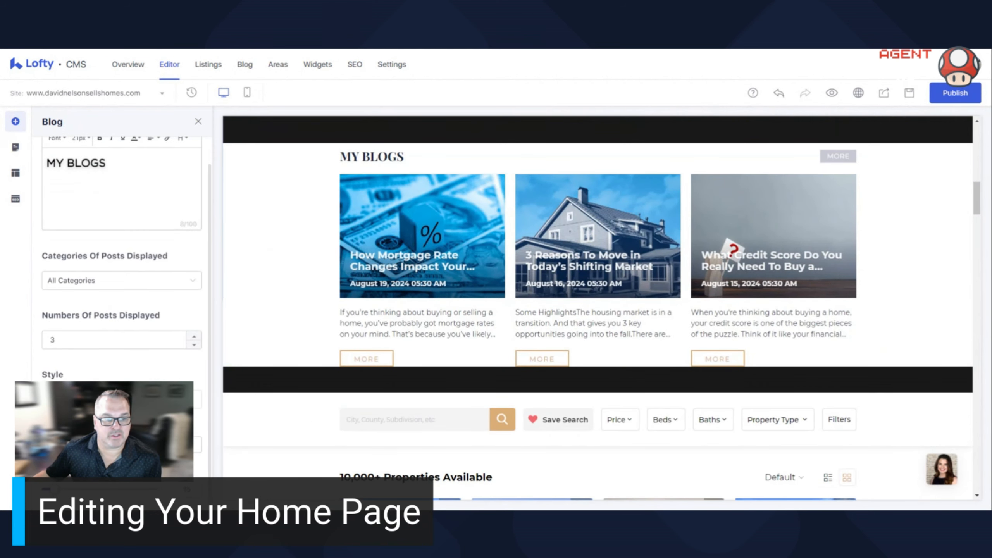
scroll(107, 299, up, 1)
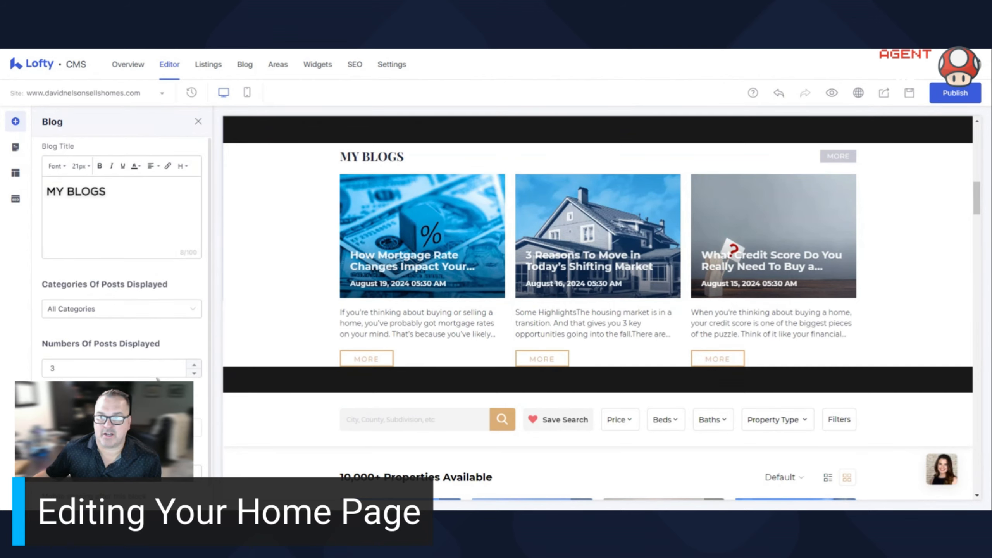
- Delete the blog section just added beneath Featured Listings
click(933, 164)
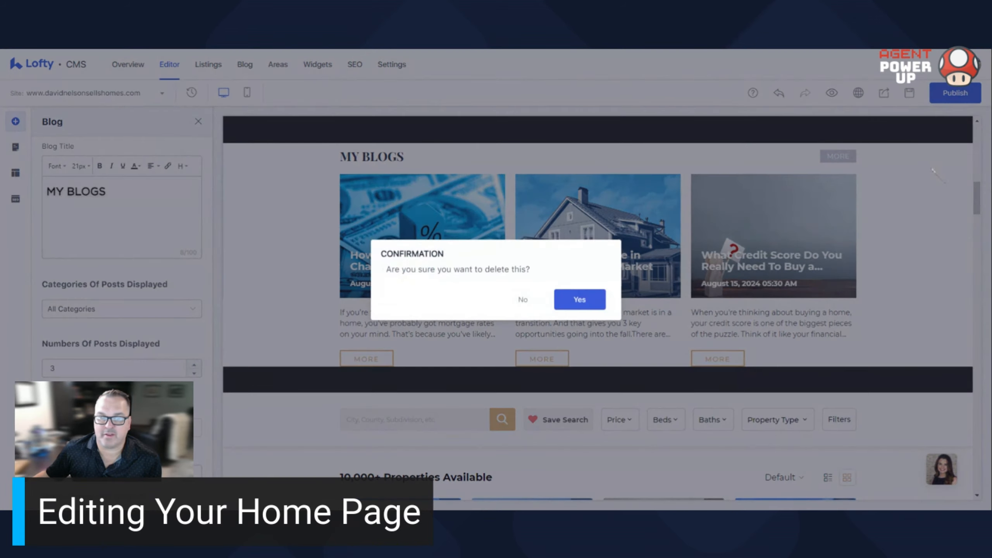
click(579, 297)
scroll(191, 281, up, 7)
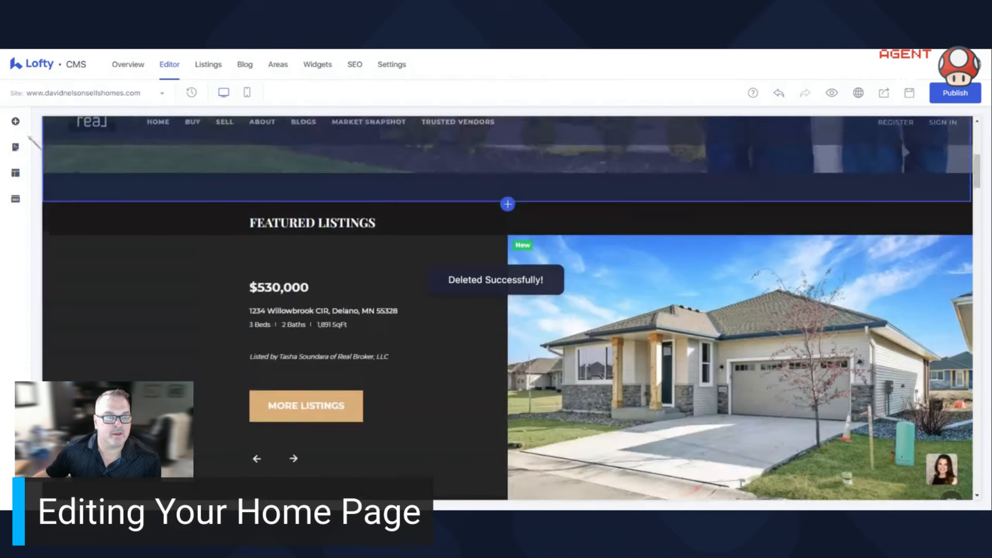
- Reopen the block library and browse the available CTA block designs
click(16, 125)
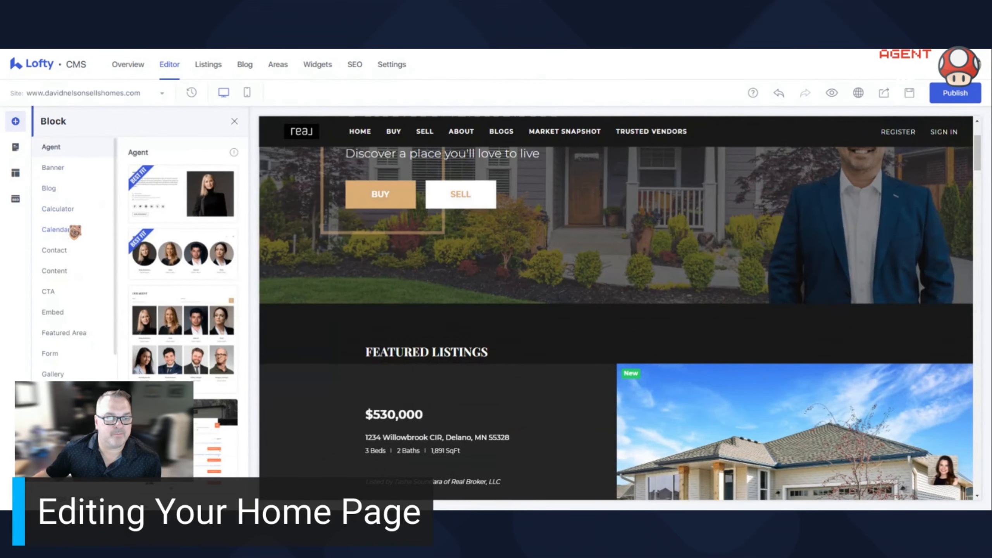
scroll(72, 308, down, 3)
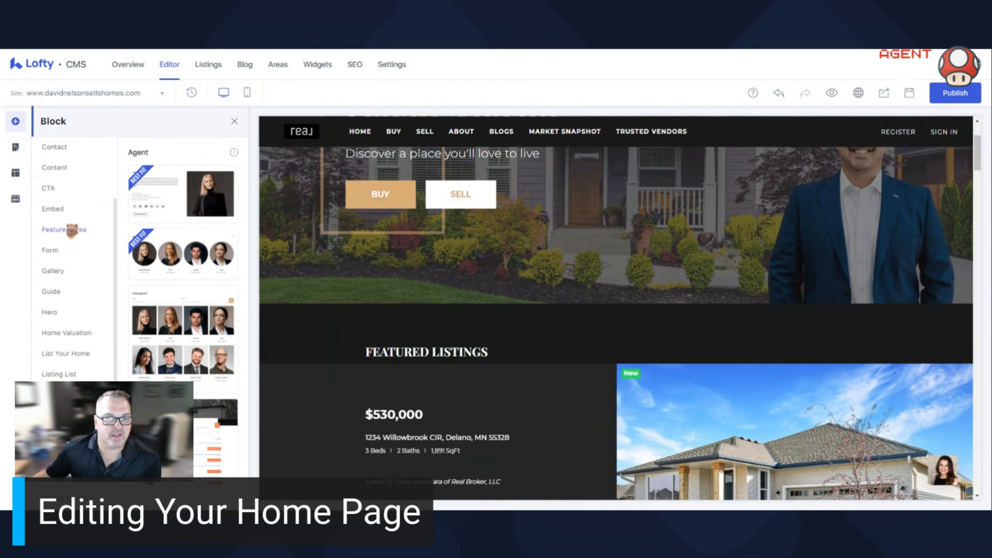
click(62, 189)
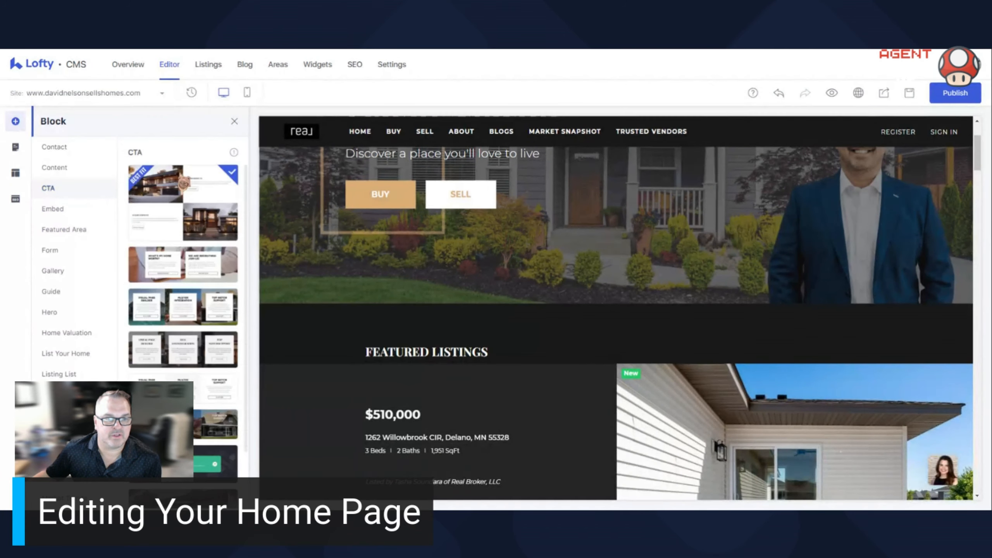
scroll(183, 312, down, 5)
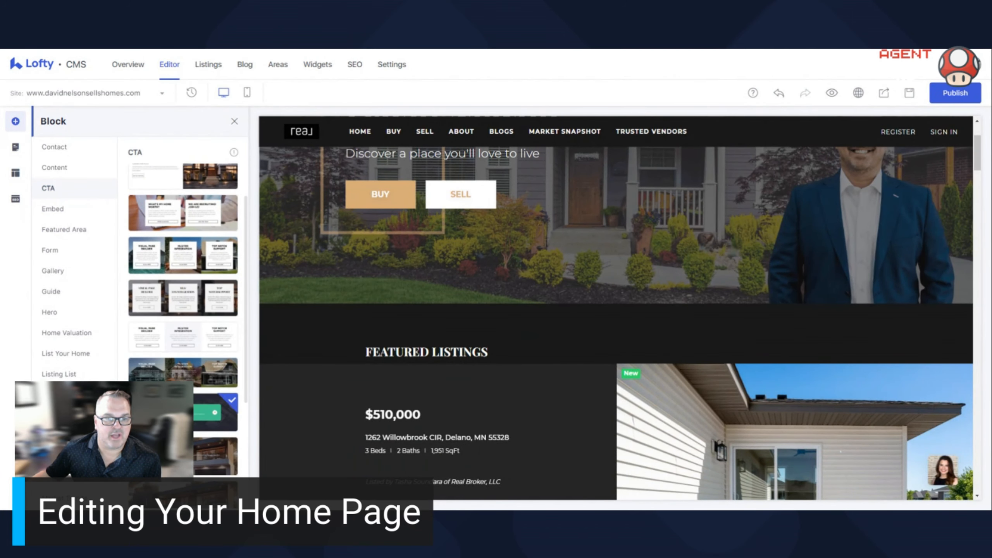
scroll(183, 274, down, 3)
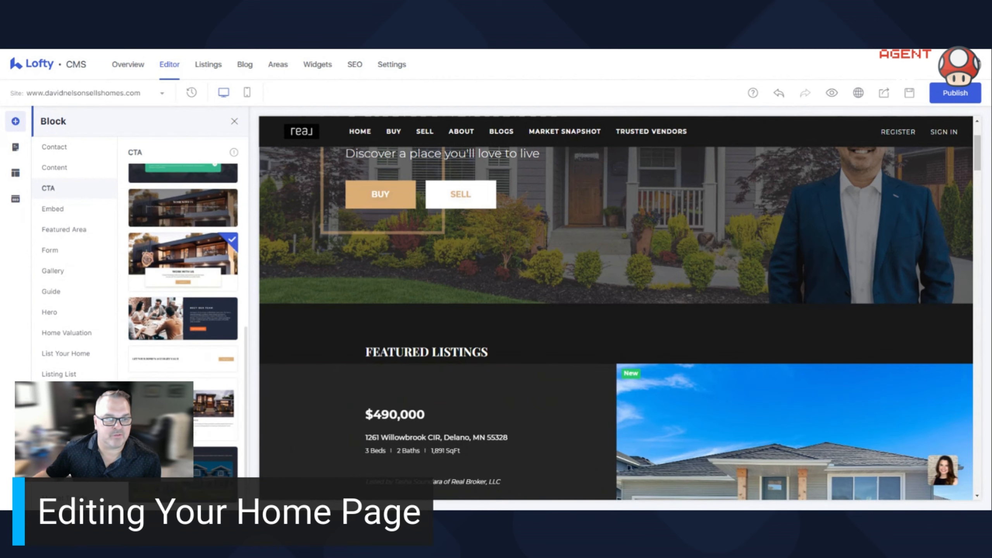
- Insert the dark Get More Information form block between the hero and Featured Listings, and delete it again
click(58, 252)
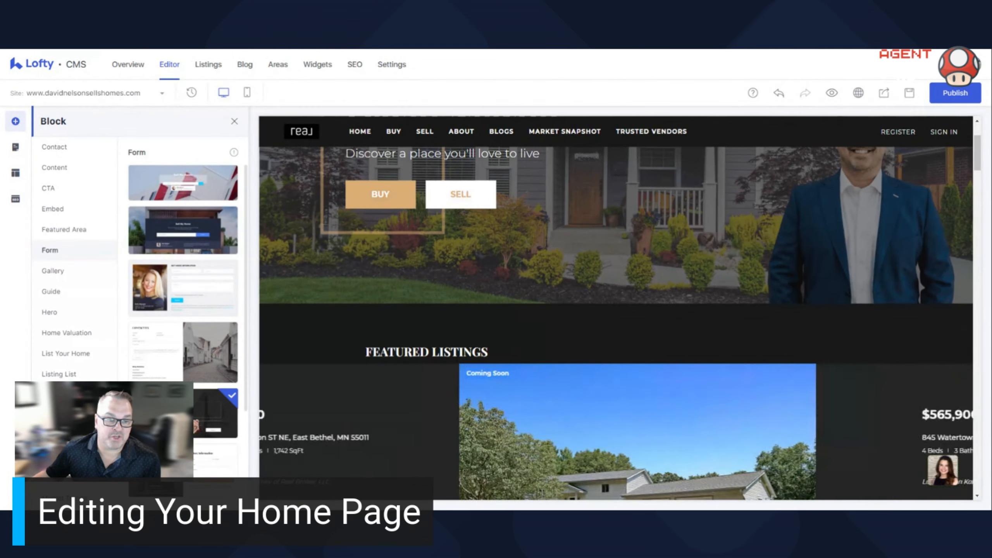
drag(214, 413, 770, 467)
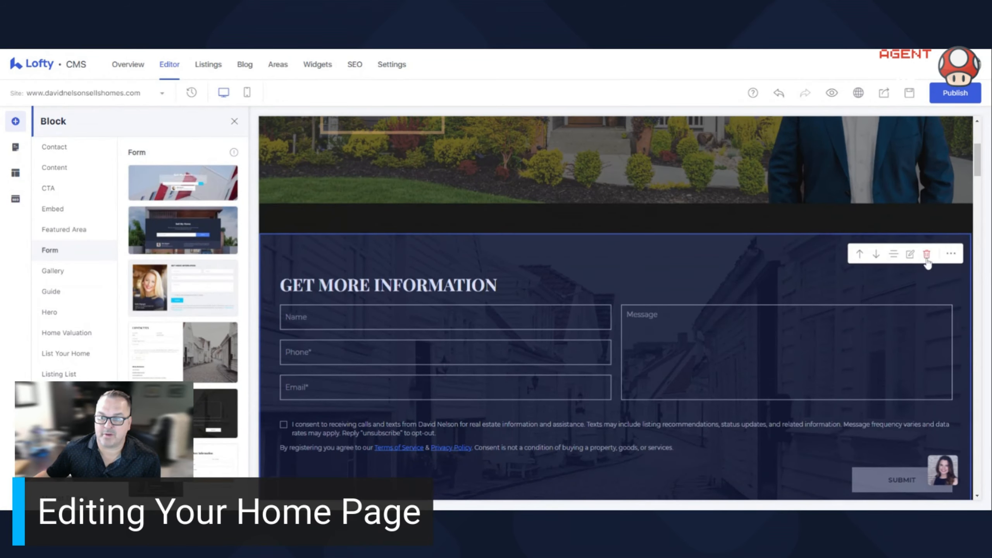
click(926, 255)
click(585, 301)
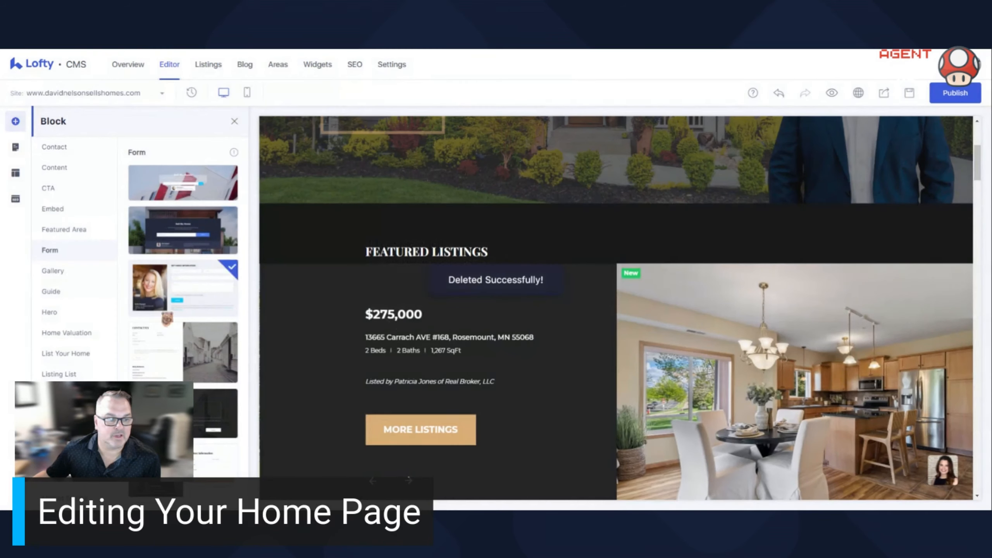
- Look through the block categories and browse the Listings (Featured) block designs
scroll(78, 285, down, 3)
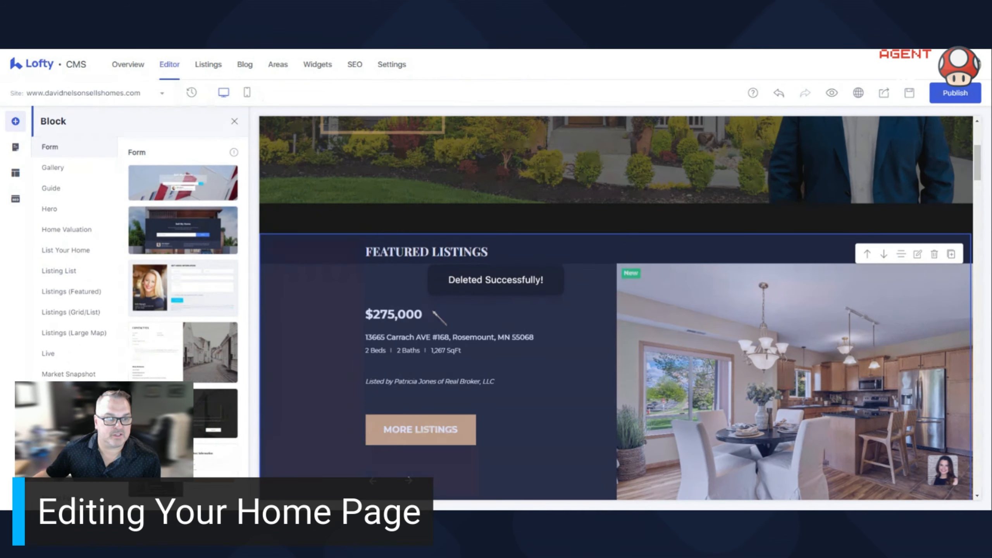
scroll(68, 309, up, 2)
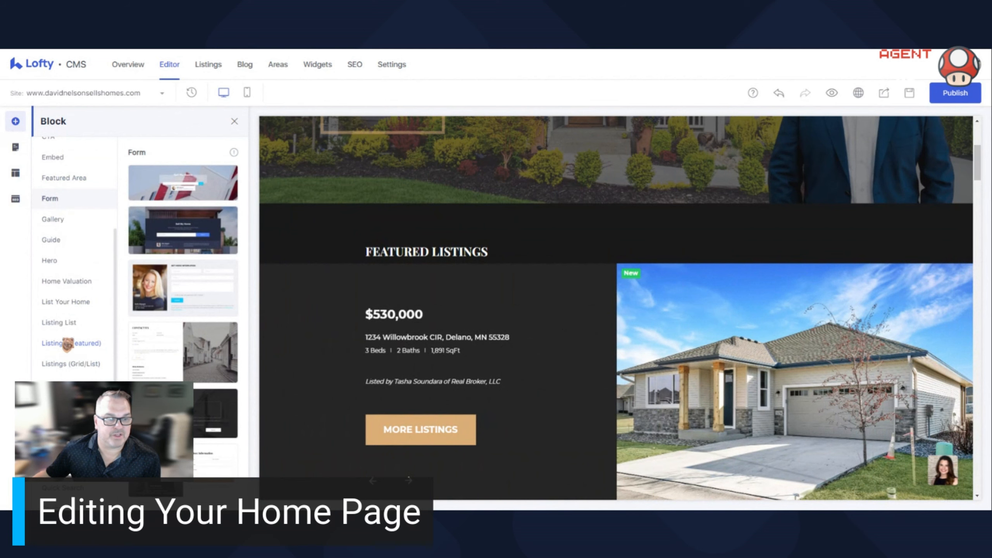
click(65, 344)
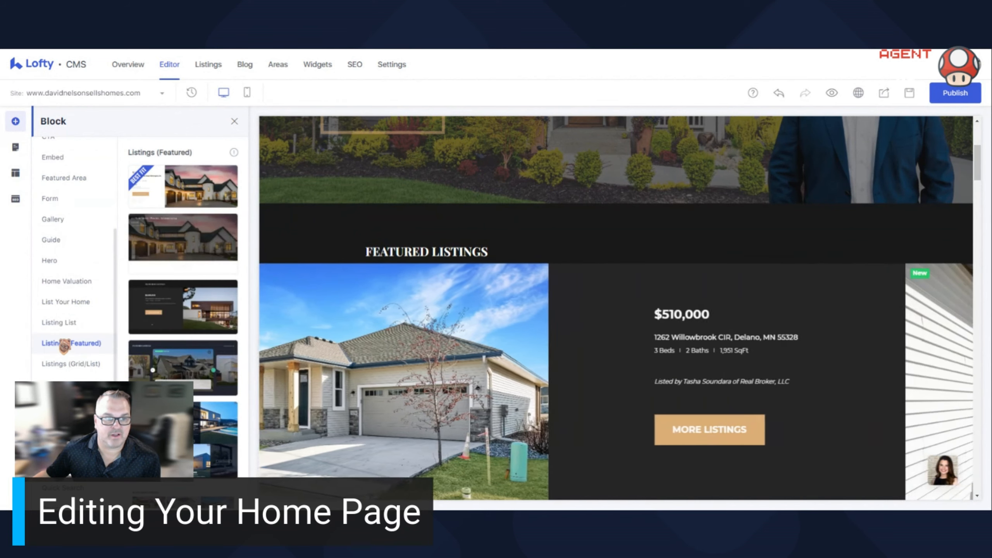
scroll(195, 234, down, 3)
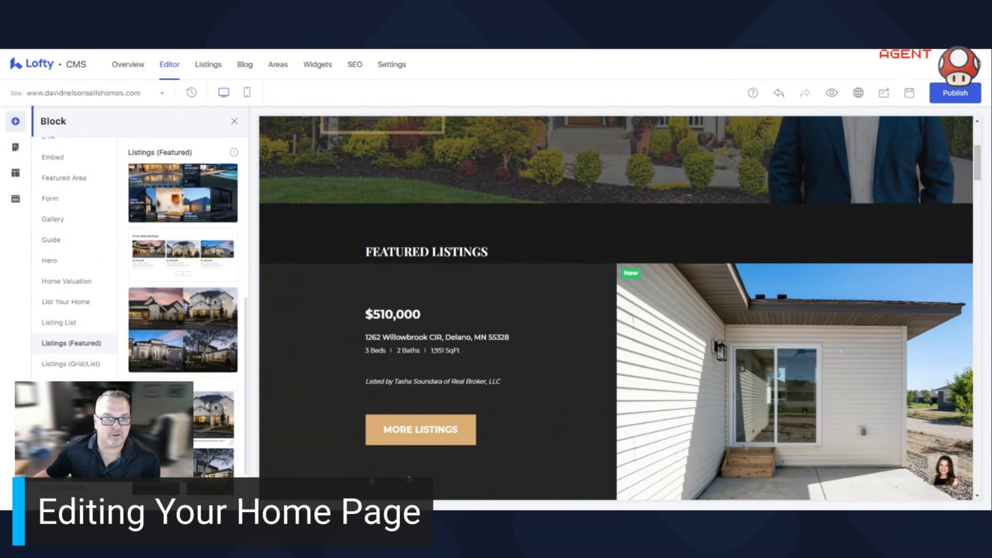
scroll(77, 343, down, 2)
scroll(77, 343, down, 3)
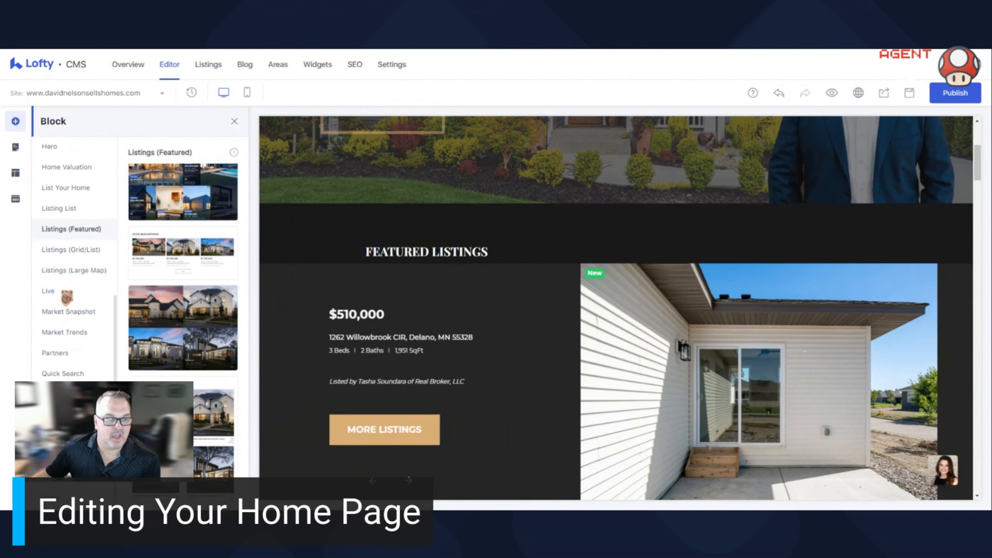
- View the Live, Market Snapshot and Market Trends block designs
click(93, 289)
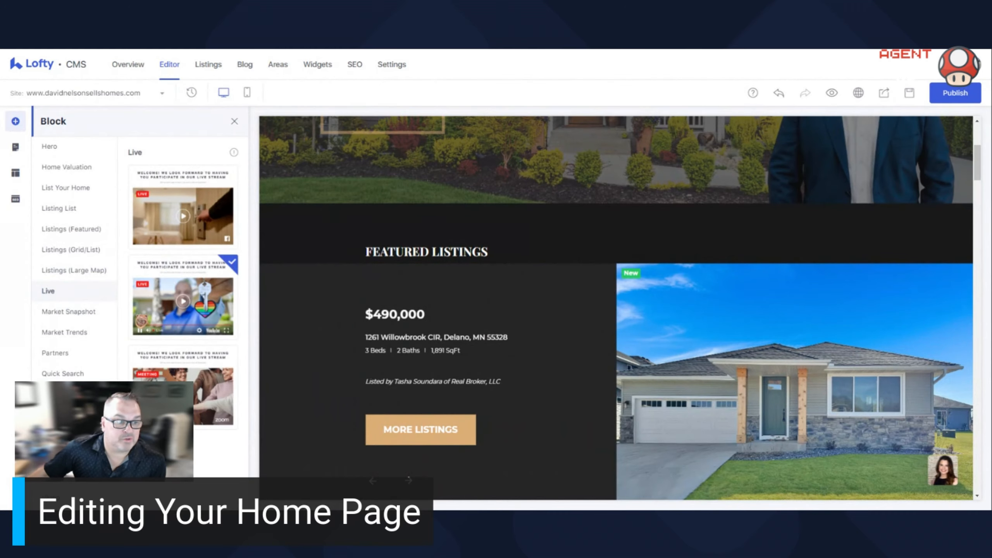
click(89, 313)
click(82, 333)
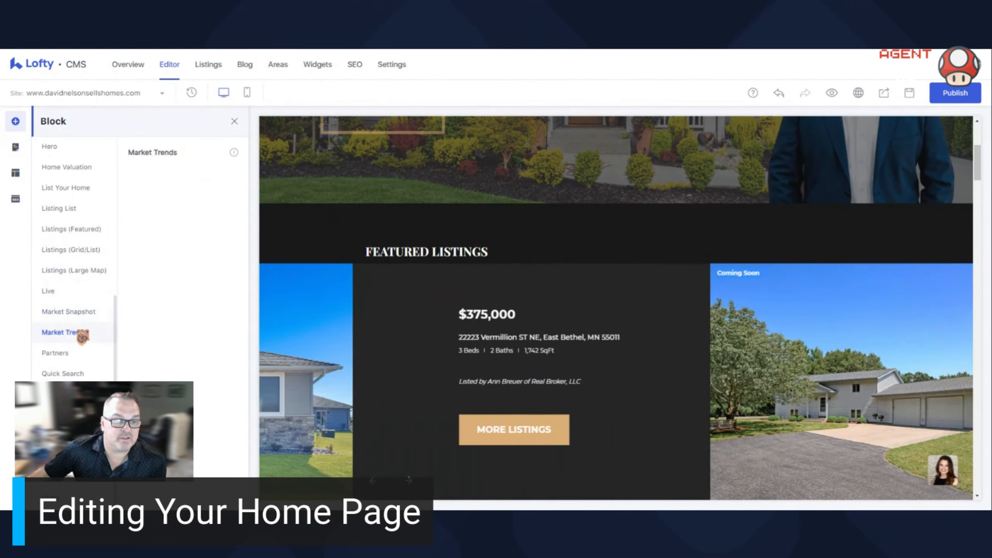
- Examine the home page's sections from the property listings to the agent profile, and return to the hero
scroll(527, 277, down, 10)
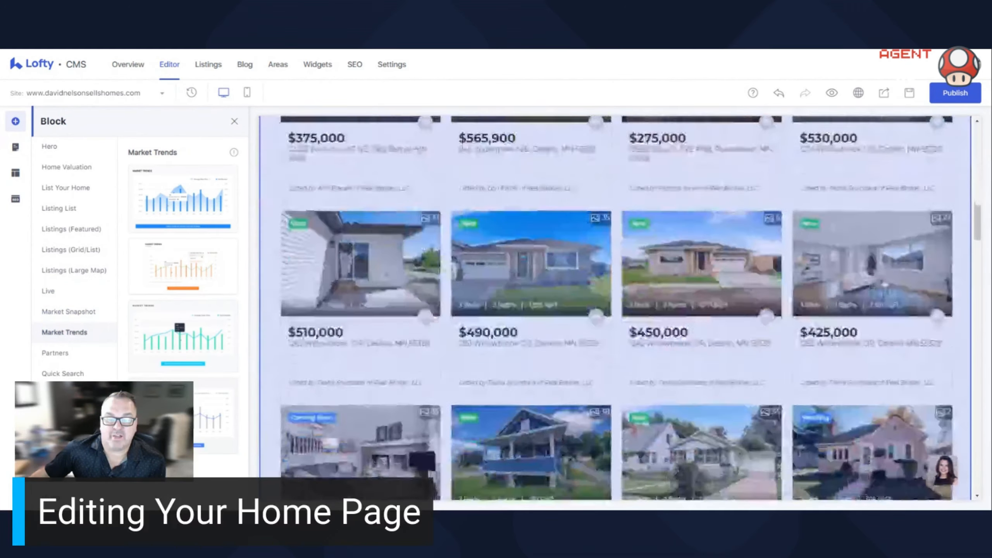
scroll(527, 277, down, 15)
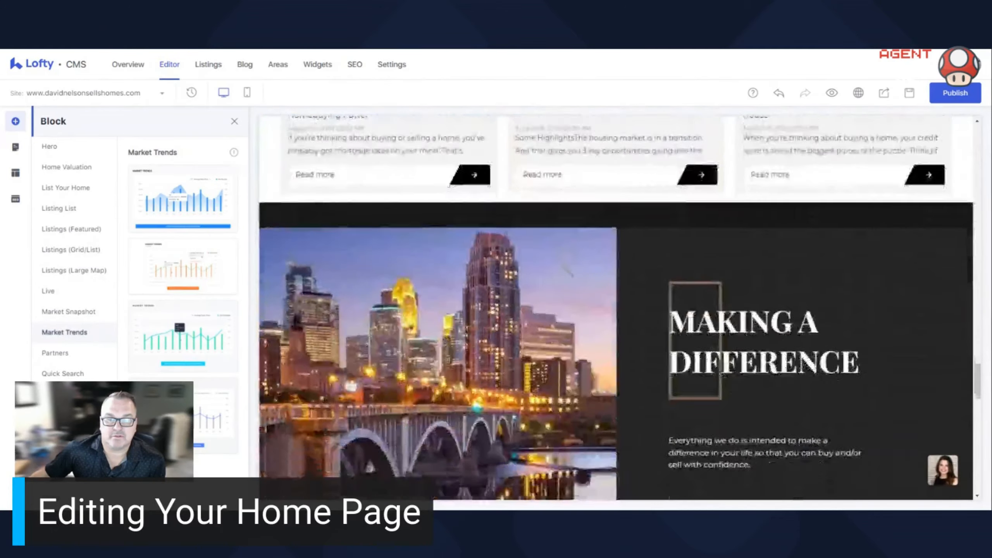
scroll(566, 269, up, 5)
scroll(562, 266, down, 10)
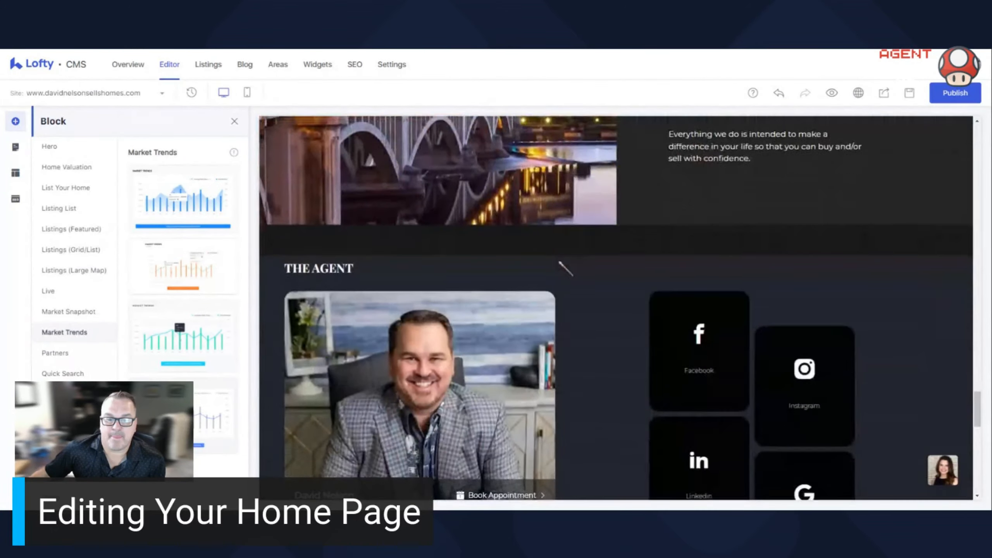
scroll(565, 269, down, 8)
scroll(564, 268, up, 15)
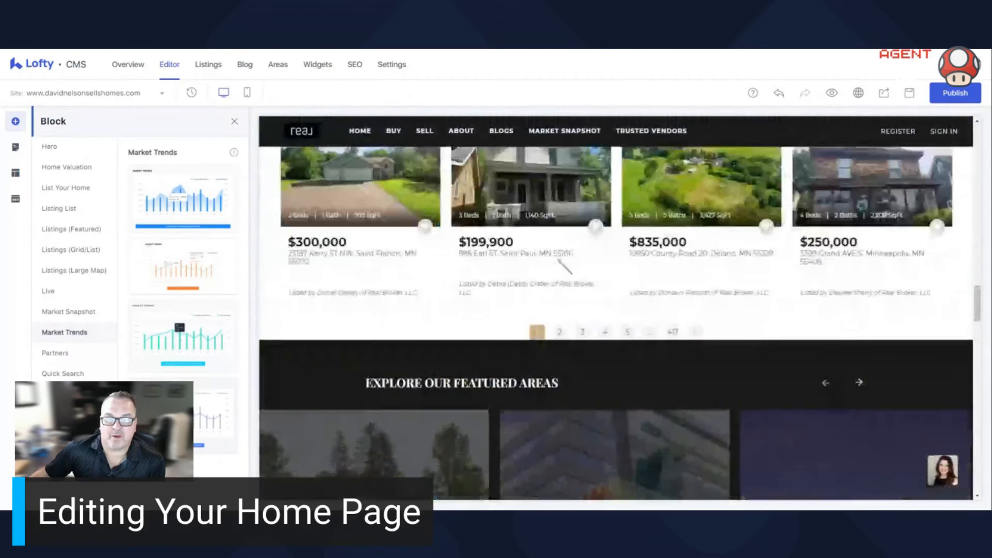
scroll(561, 262, up, 10)
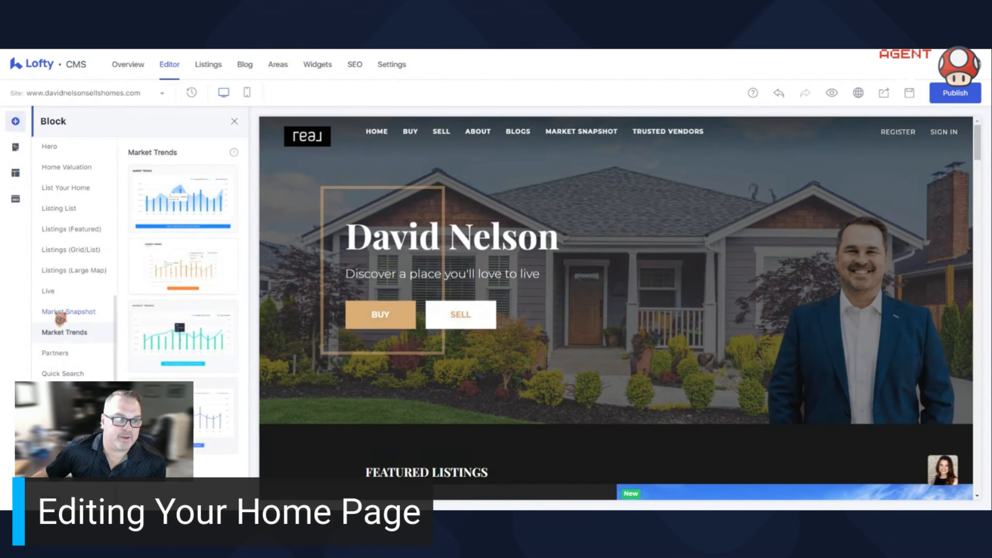
- View the Partners and Reviews block designs and locate the home page's existing Reviews section above the footer
click(67, 353)
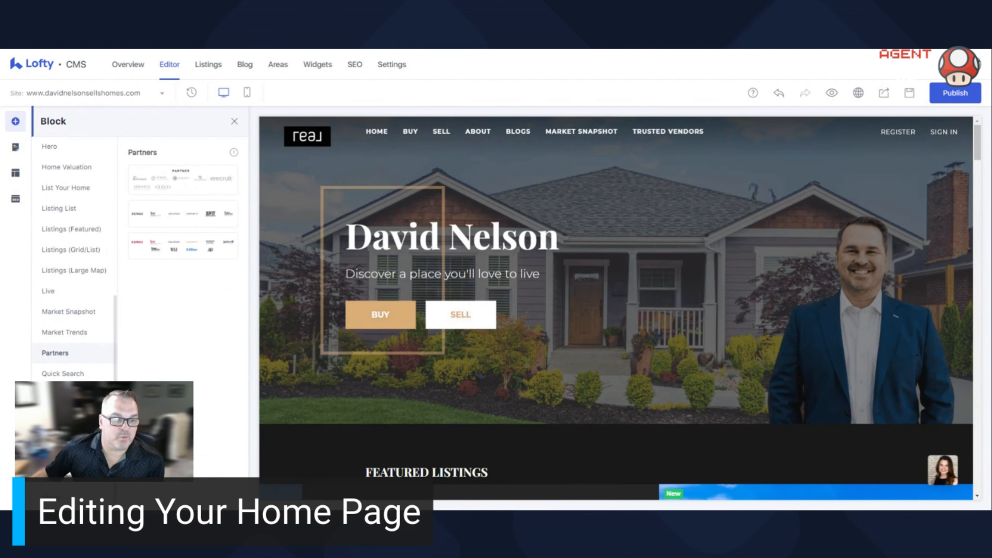
click(52, 394)
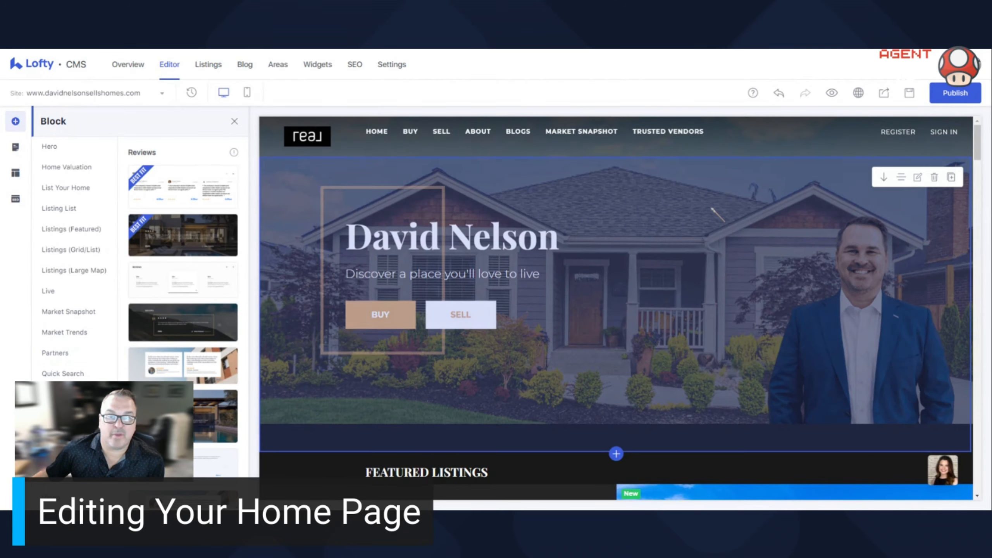
scroll(711, 213, down, 20)
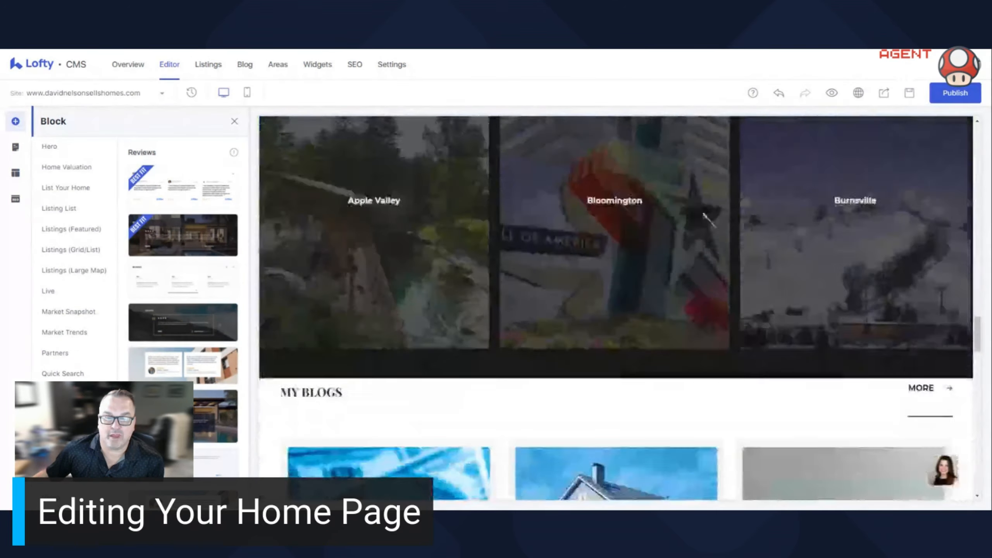
scroll(705, 213, down, 15)
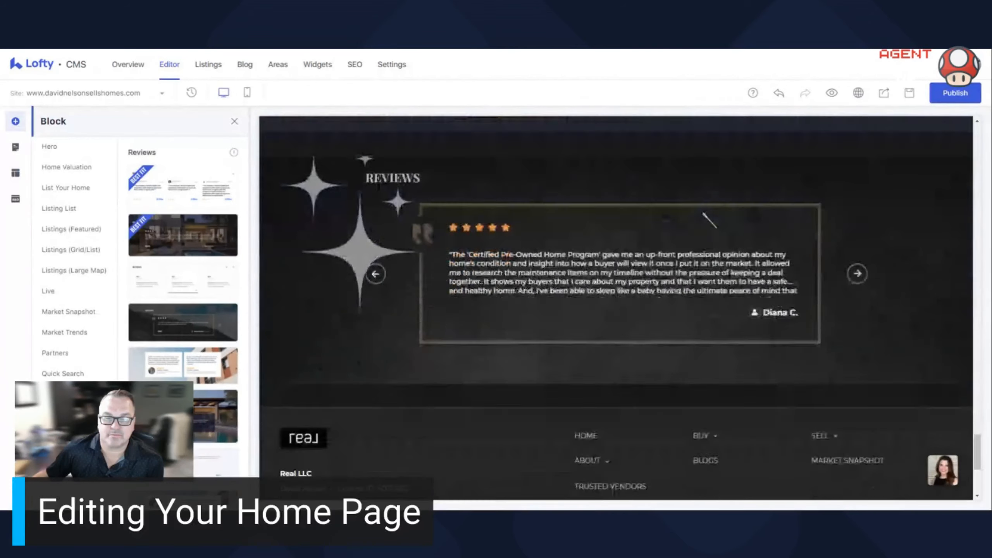
scroll(704, 219, up, 1)
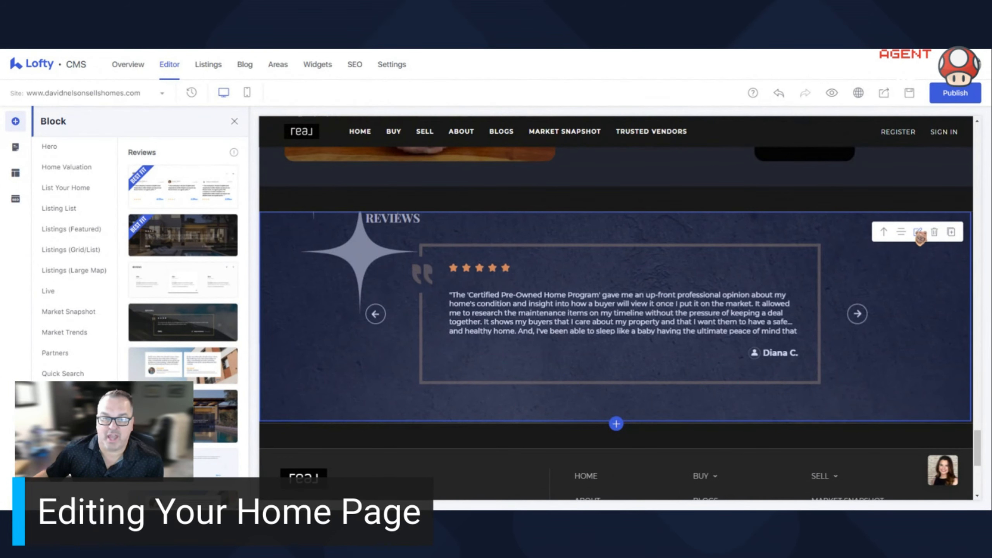
- Open the Reviews section's settings and review its background images, review sources, display number and button action
click(919, 234)
scroll(109, 250, down, 3)
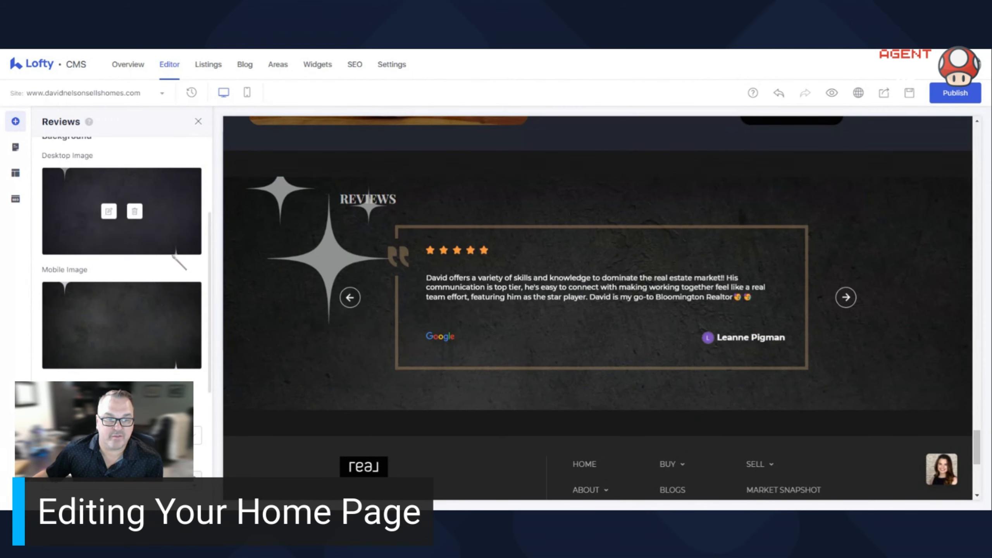
scroll(173, 256, down, 5)
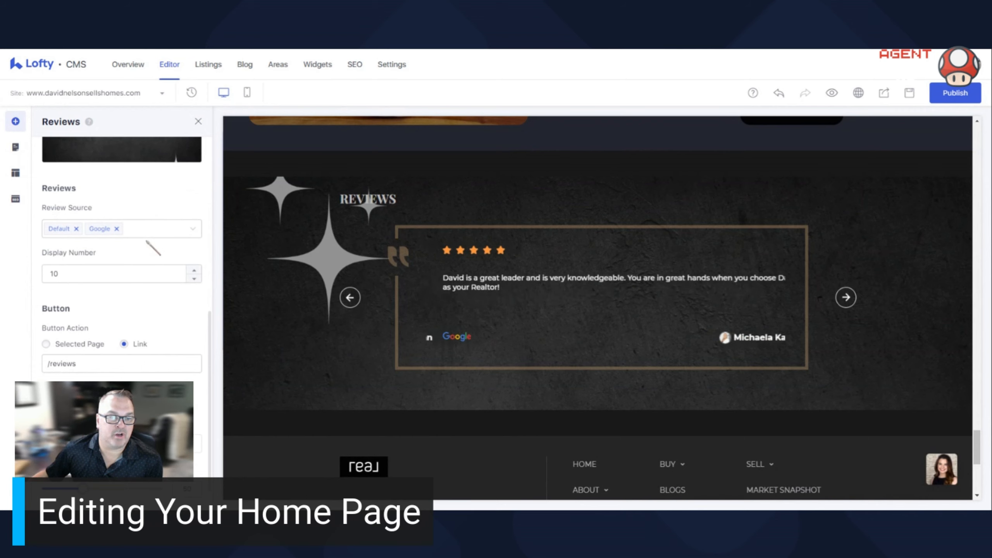
- View the available review sources in the Reviews settings and check the remaining button and style options
click(199, 230)
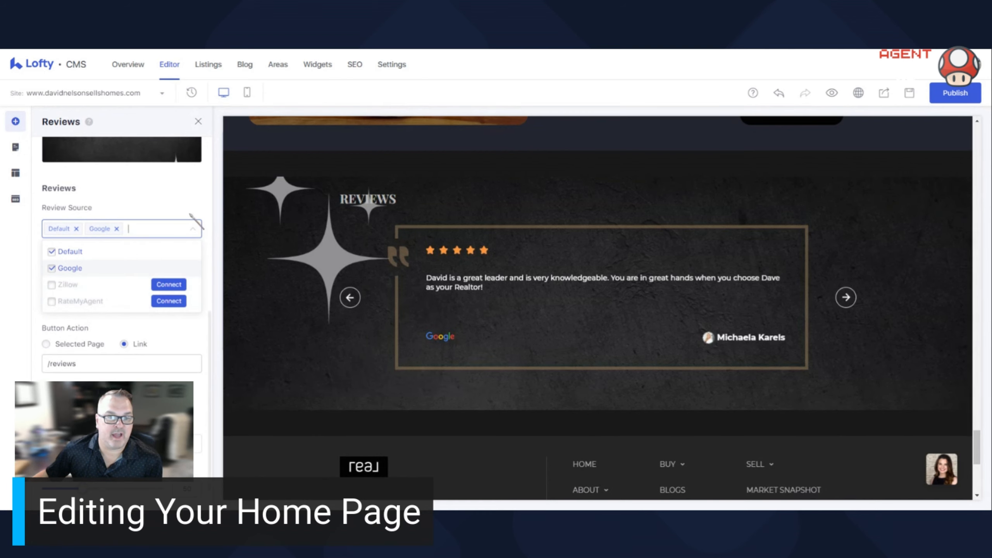
click(190, 203)
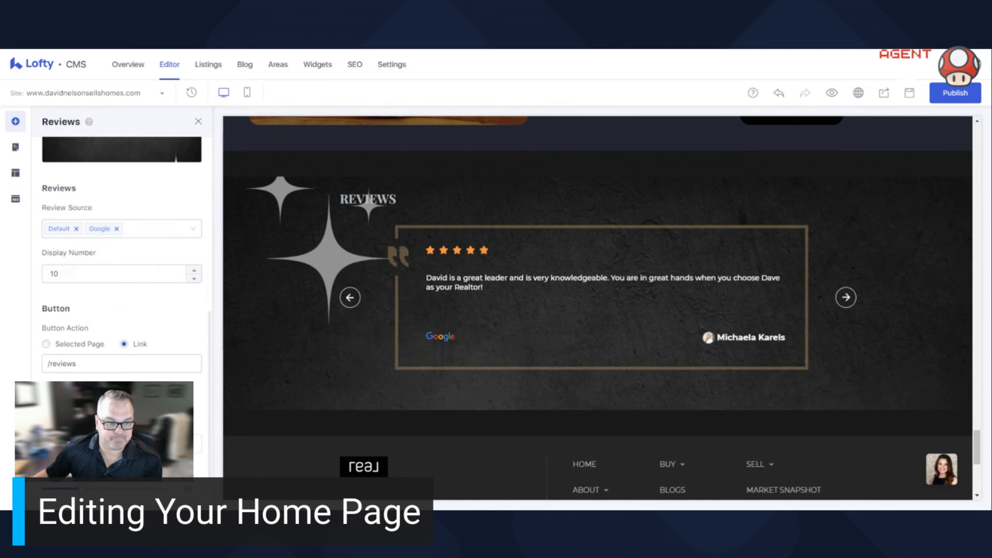
scroll(121, 274, down, 2)
scroll(567, 309, up, 8)
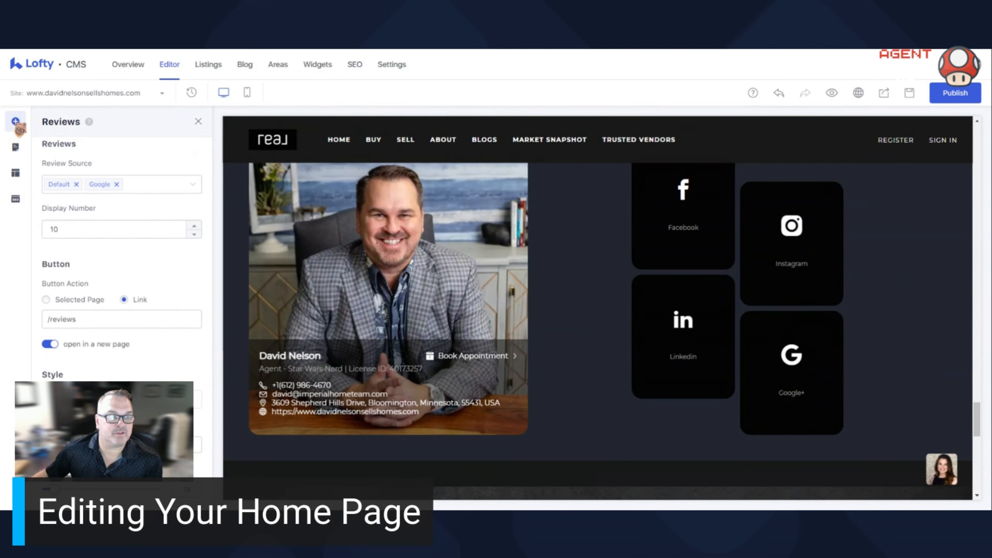
- Add a Social Feed block above The Agent section and open its settings
click(16, 122)
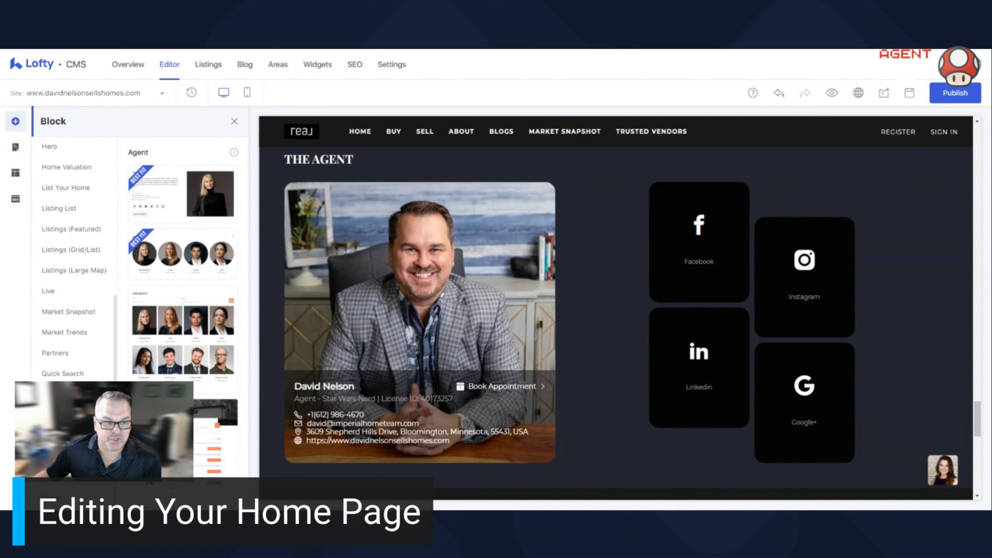
click(58, 436)
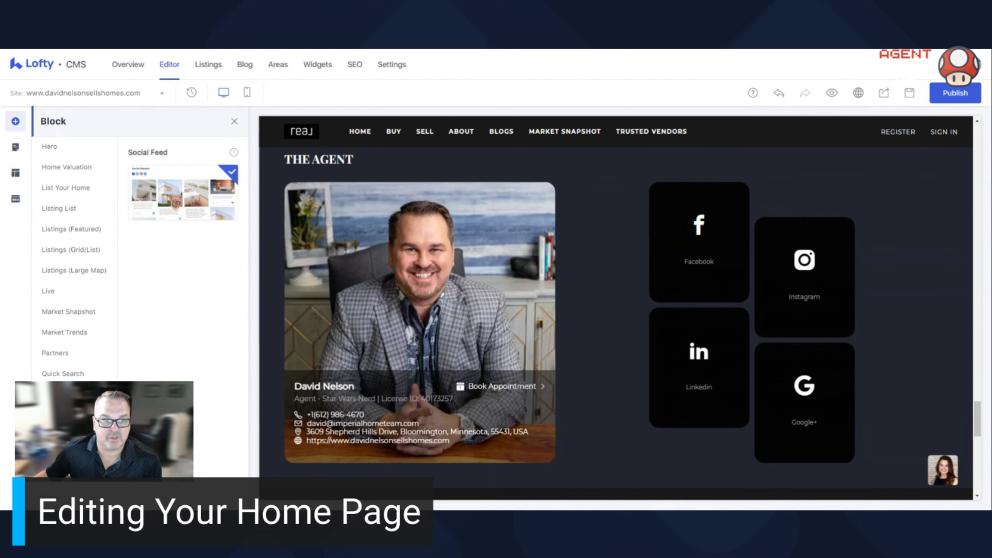
drag(172, 197, 640, 339)
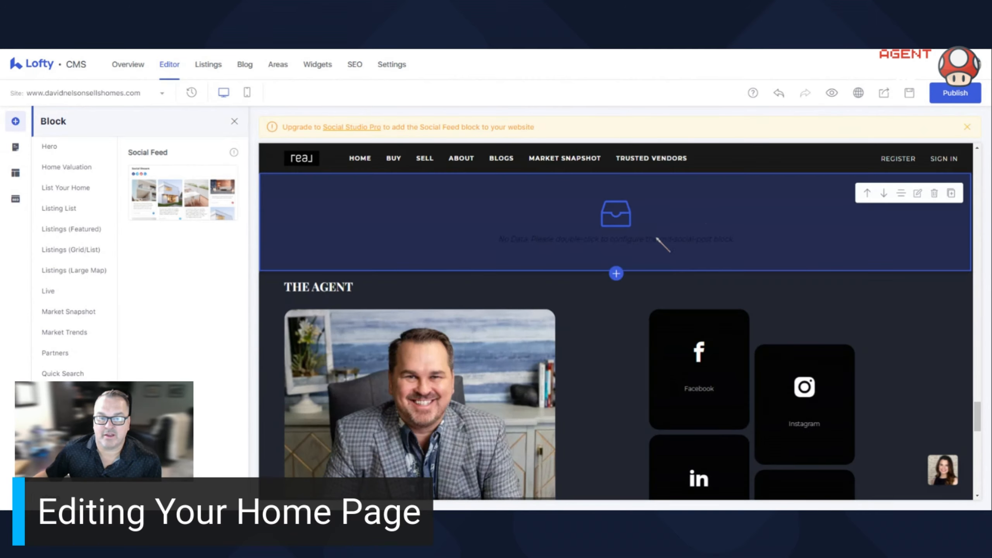
click(917, 193)
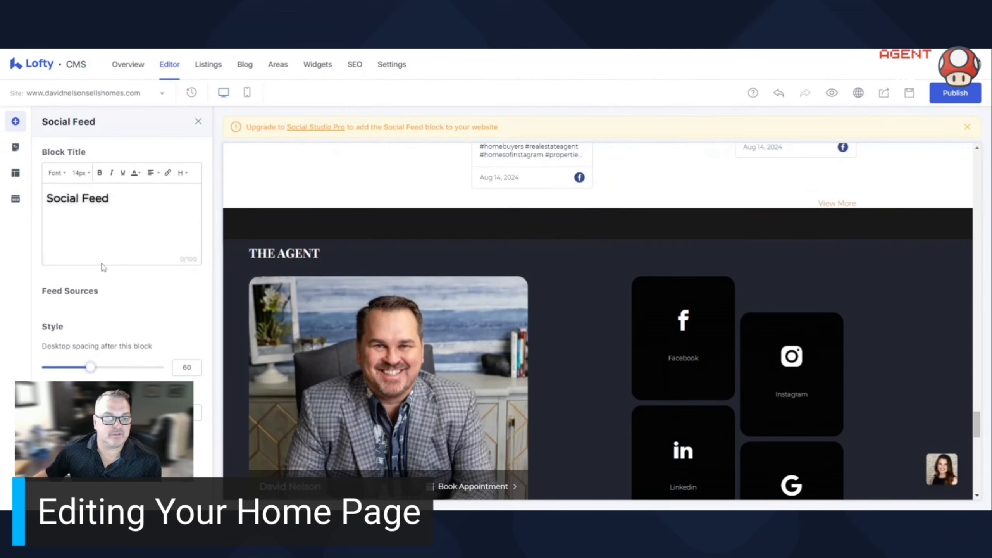
- Examine the posts in the new Social Feed block and its placement below the Making a Difference banner
scroll(635, 266, up, 5)
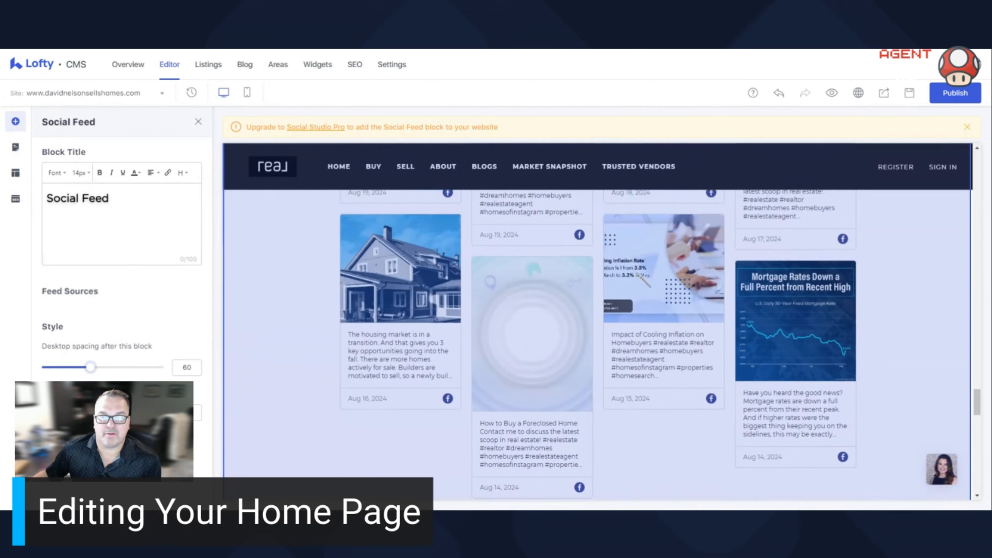
scroll(596, 320, up, 6)
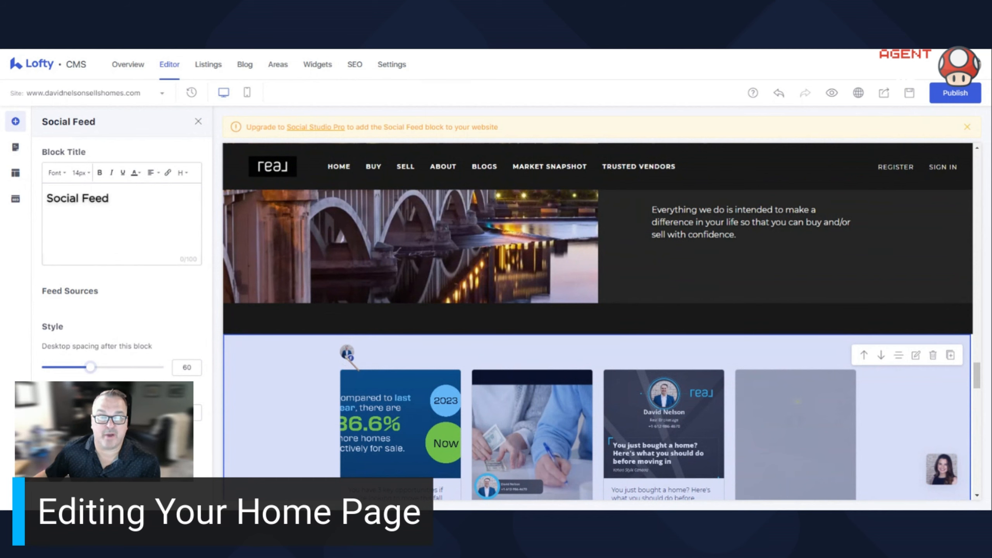
scroll(353, 364, down, 3)
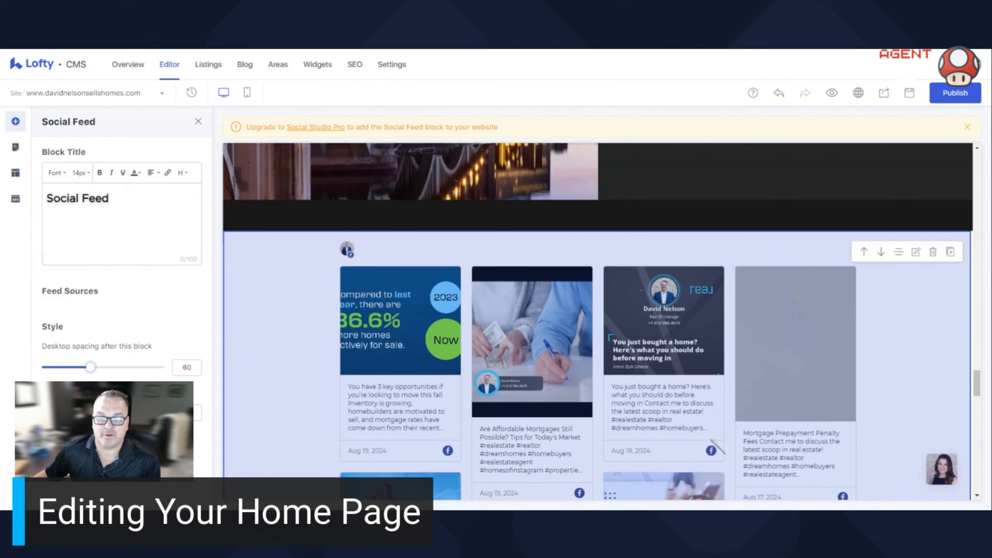
scroll(598, 321, down, 3)
scroll(591, 385, up, 6)
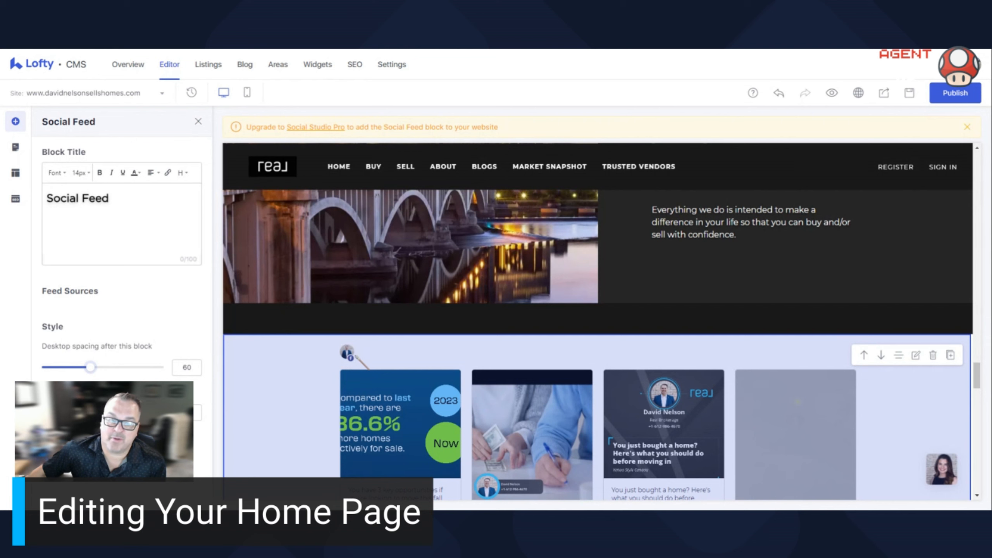
scroll(598, 321, down, 3)
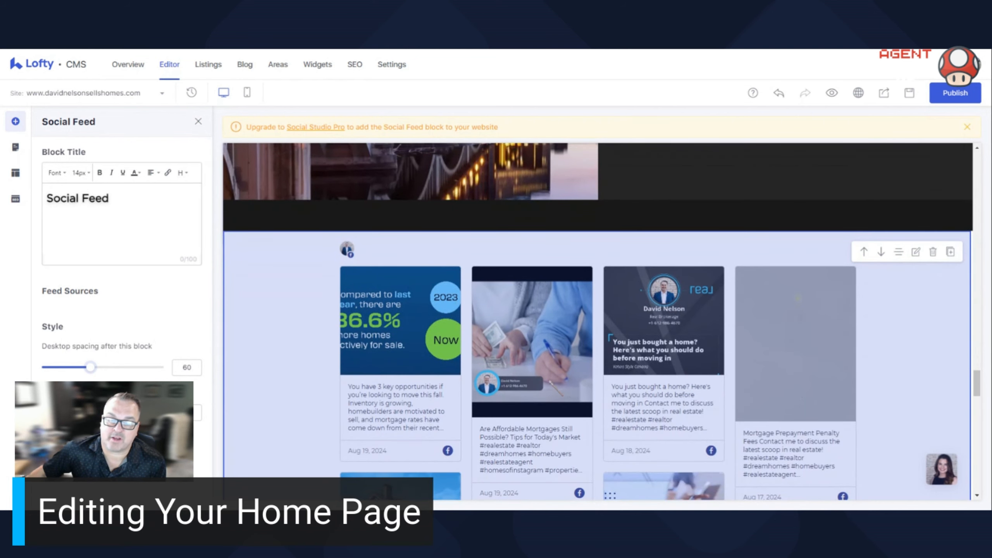
scroll(598, 321, up, 3)
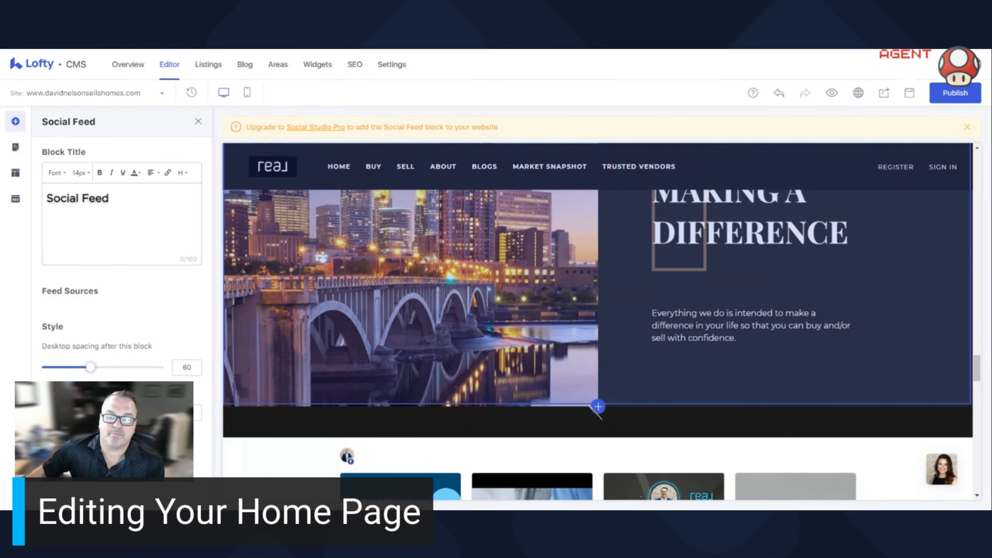
- Delete the Social Feed block from the home page
scroll(598, 321, down, 3)
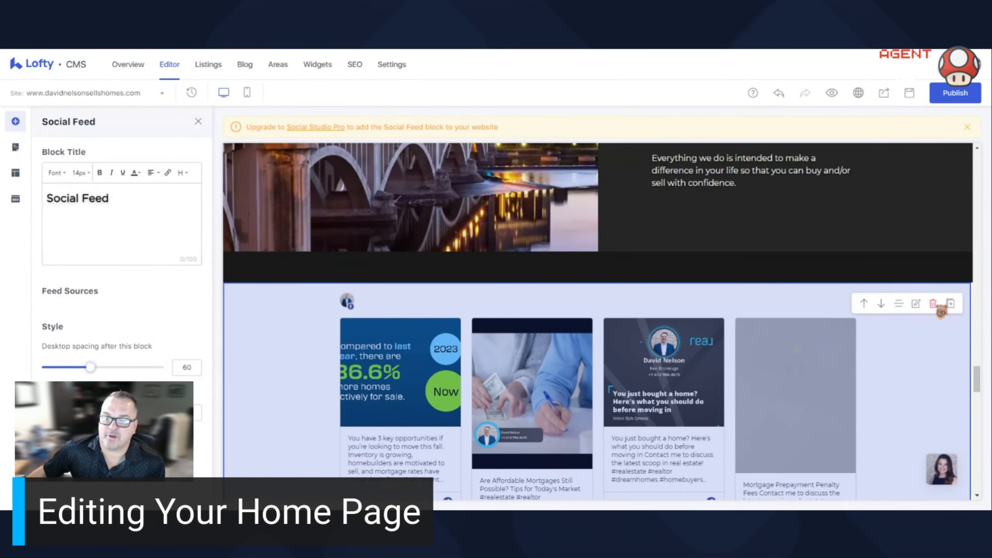
click(939, 308)
click(597, 298)
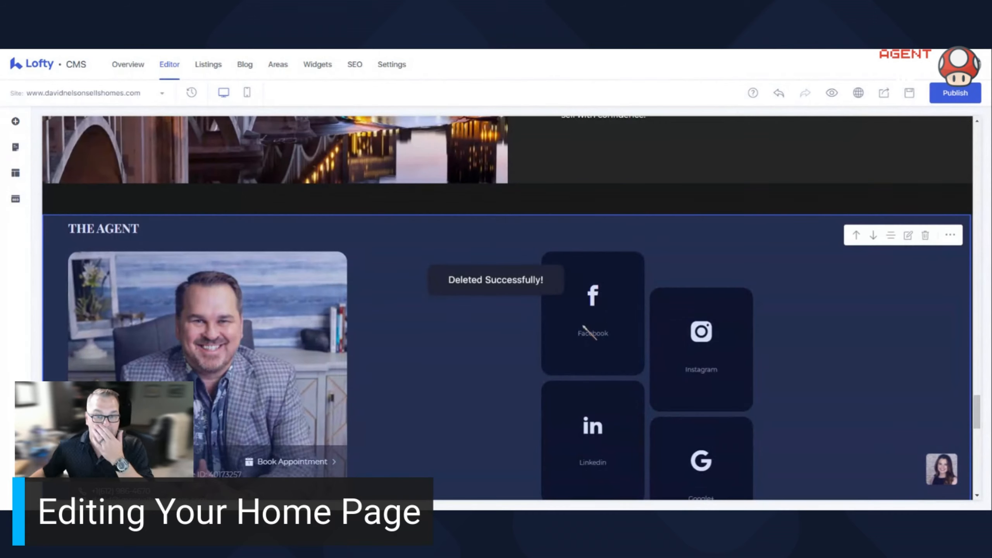
- Open The Agent section's settings and review its background, agent list, carousel and Book Appointment options
scroll(580, 332, up, 1)
scroll(581, 333, down, 2)
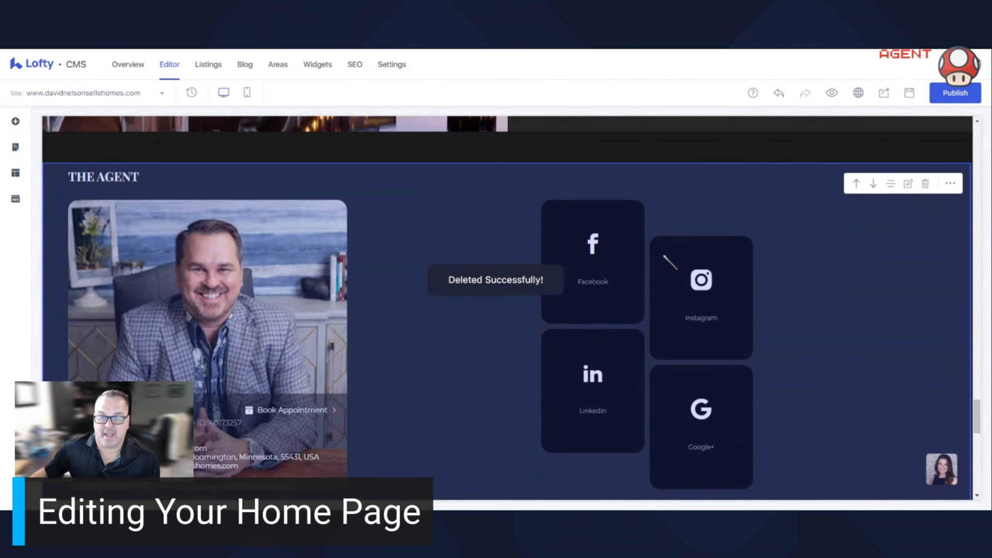
click(909, 185)
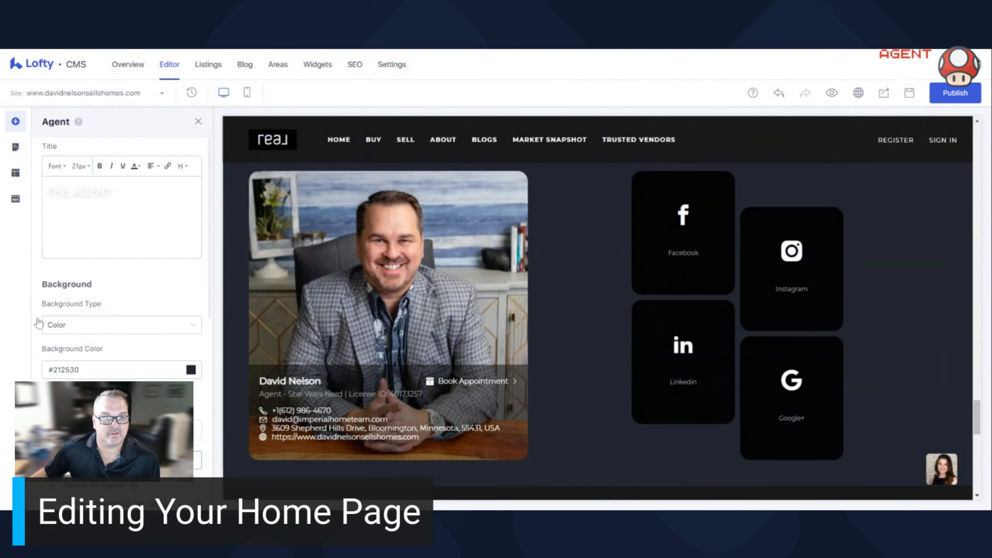
scroll(112, 328, down, 5)
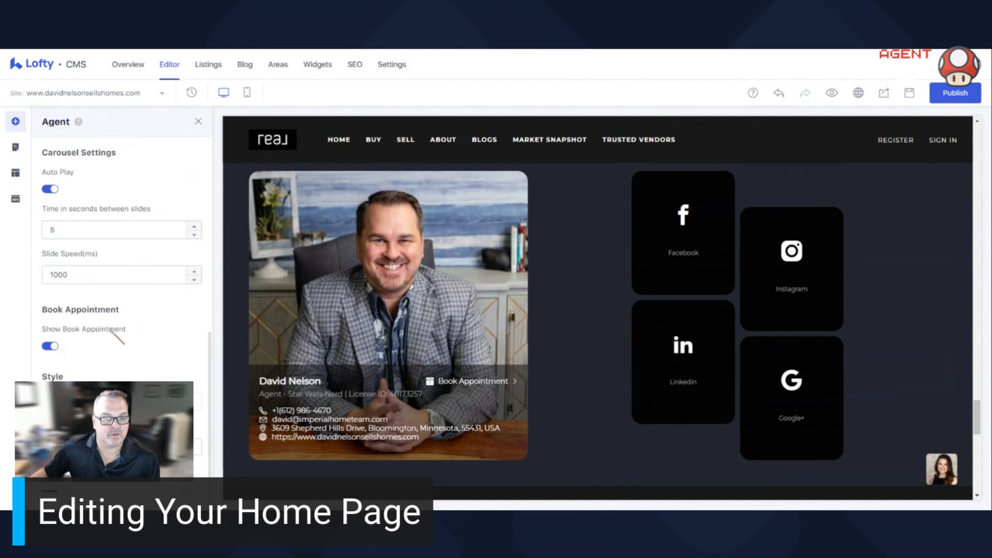
scroll(113, 332, up, 5)
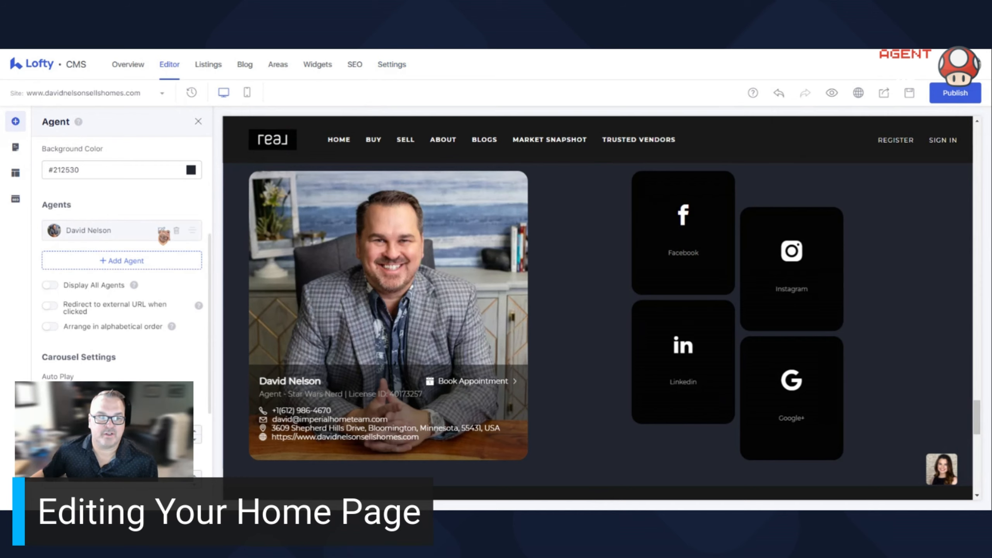
- Open the listed agent's member profile, view the social media links, and close it without saving
click(162, 231)
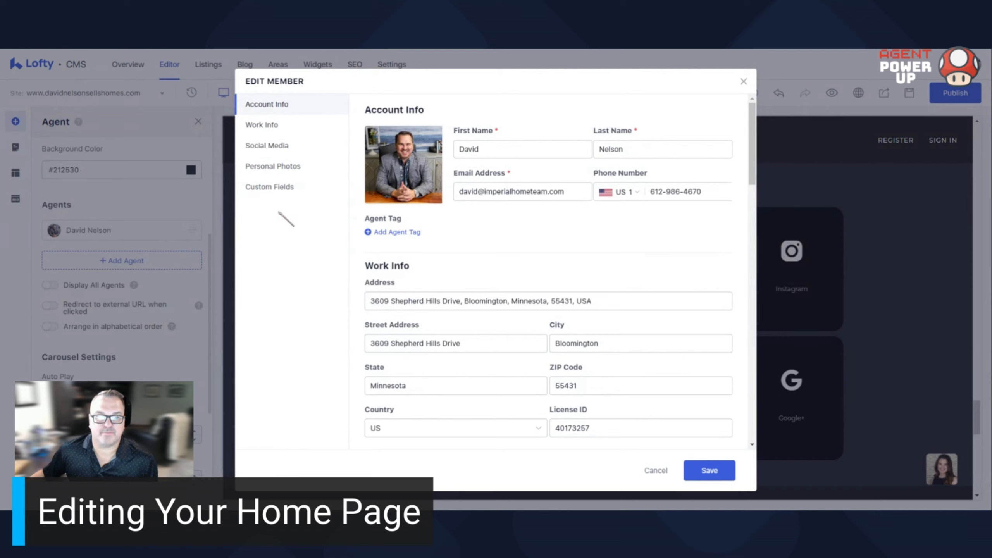
click(284, 147)
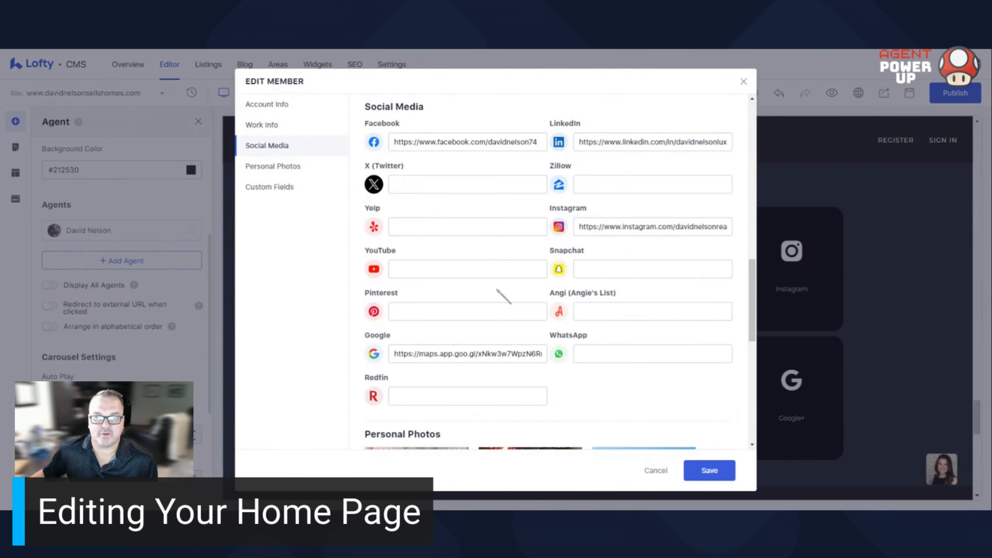
click(664, 475)
- Examine the home page's featured listings, property grid, featured areas, blogs and agent profile sections
scroll(594, 403, up, 3)
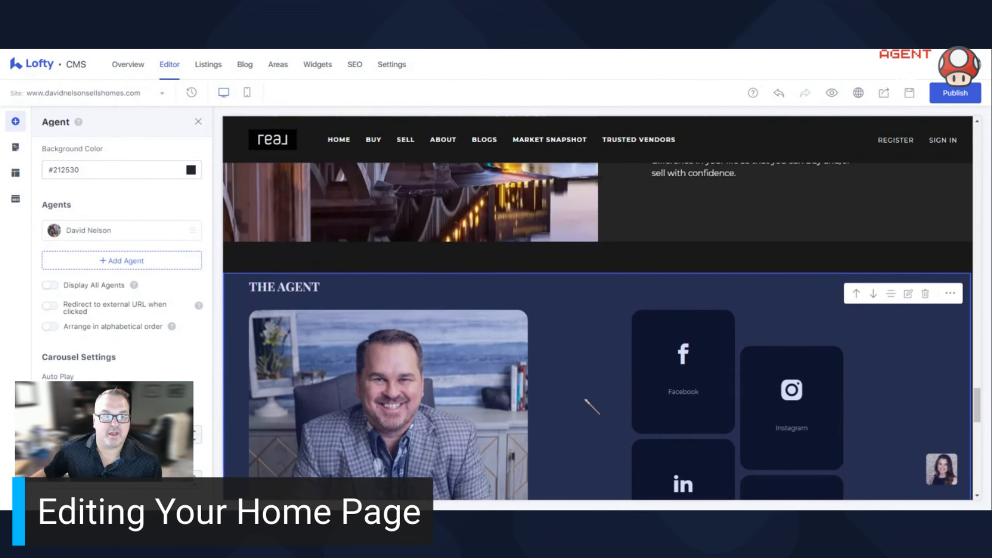
scroll(586, 400, up, 15)
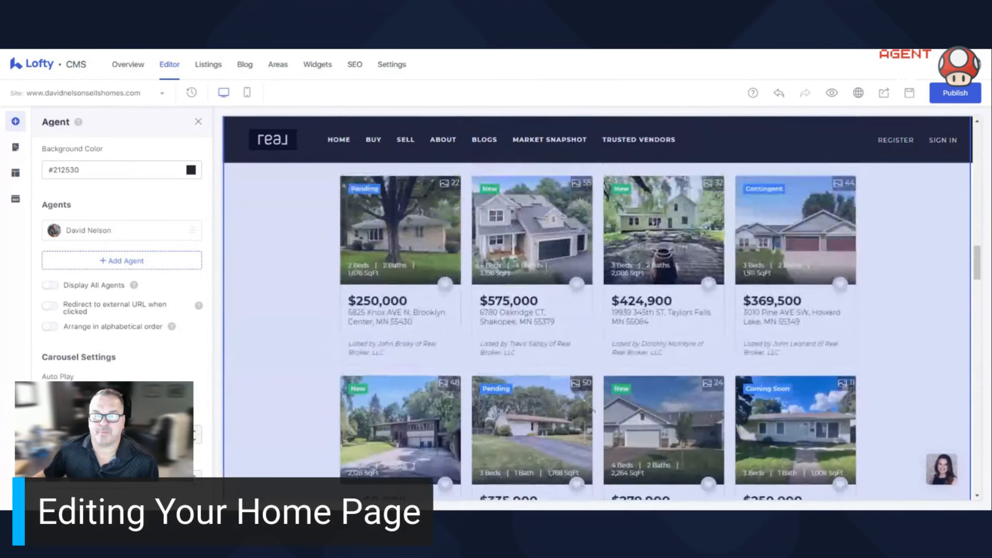
scroll(593, 411, up, 20)
scroll(594, 410, down, 20)
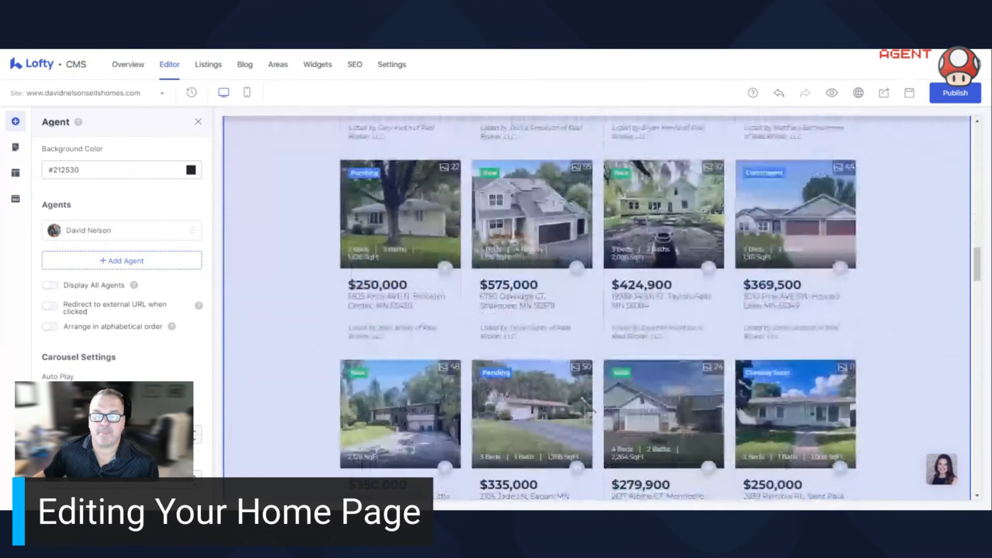
scroll(594, 410, down, 10)
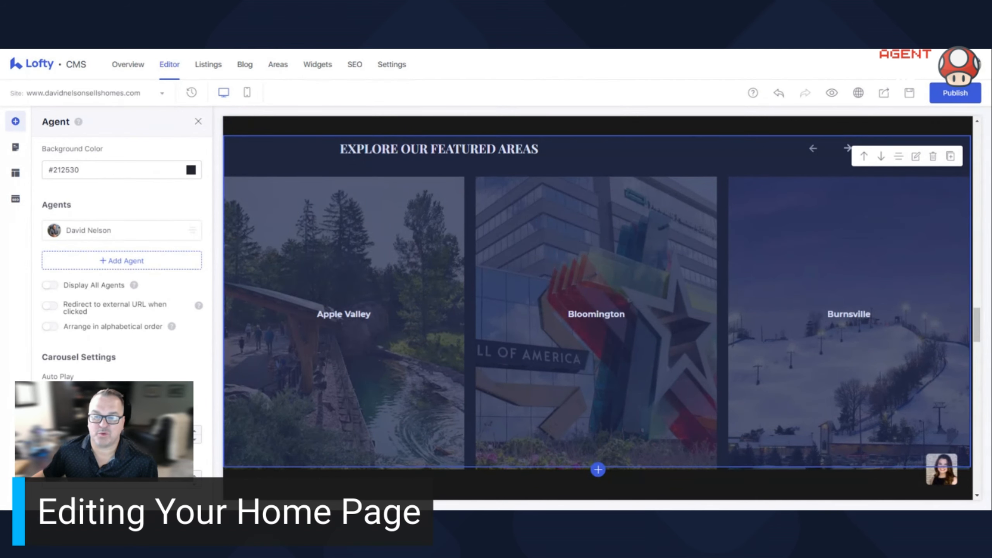
scroll(623, 333, up, 10)
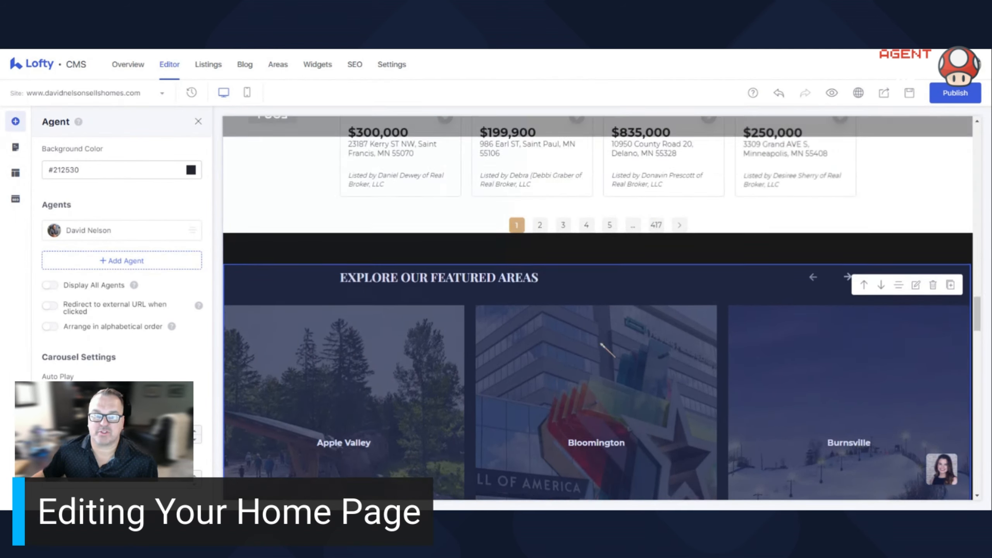
scroll(539, 334, up, 10)
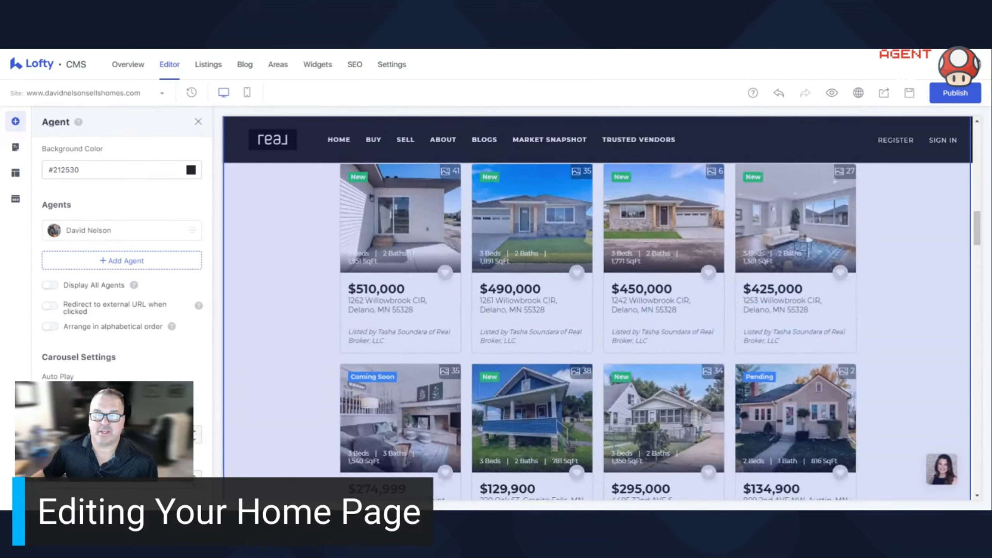
scroll(539, 334, up, 5)
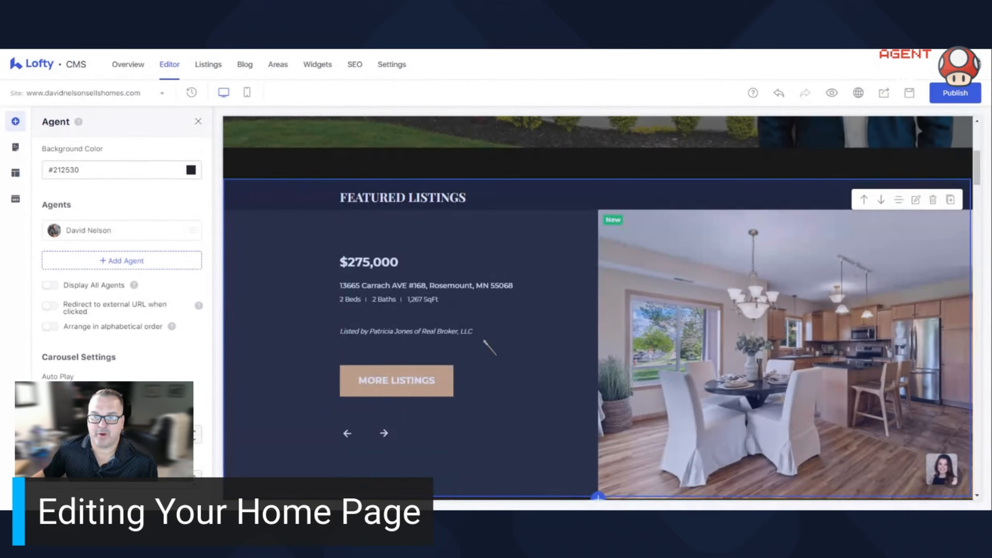
scroll(484, 341, down, 10)
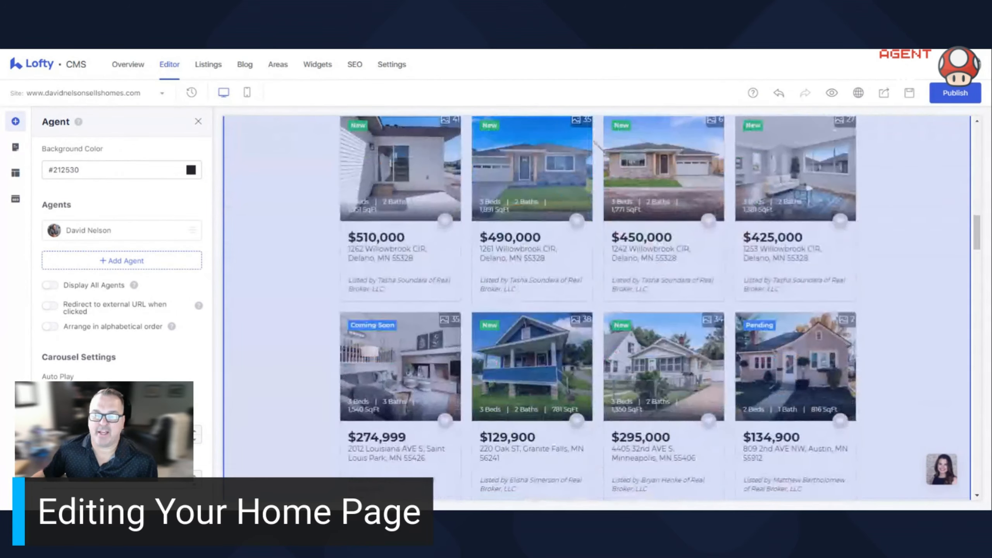
scroll(507, 261, down, 15)
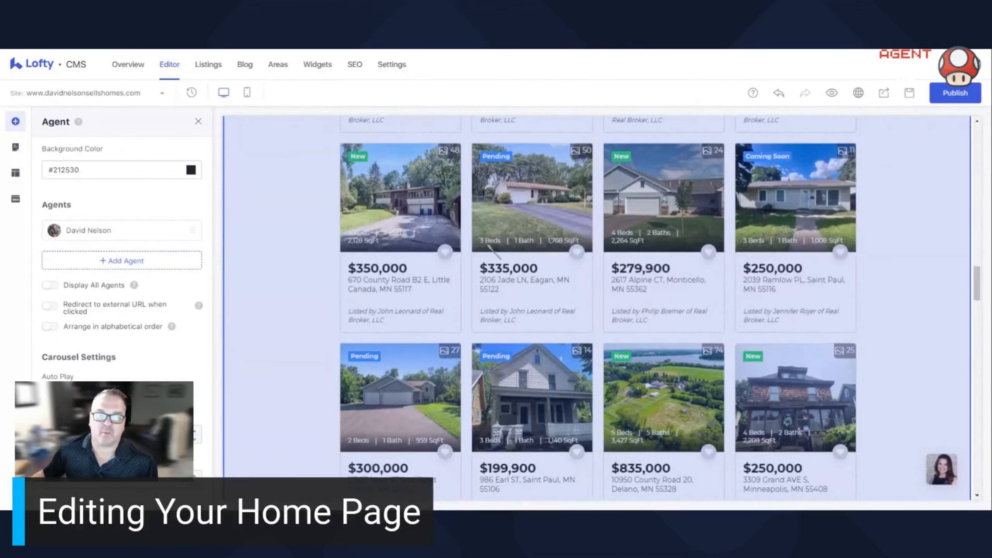
scroll(488, 247, down, 10)
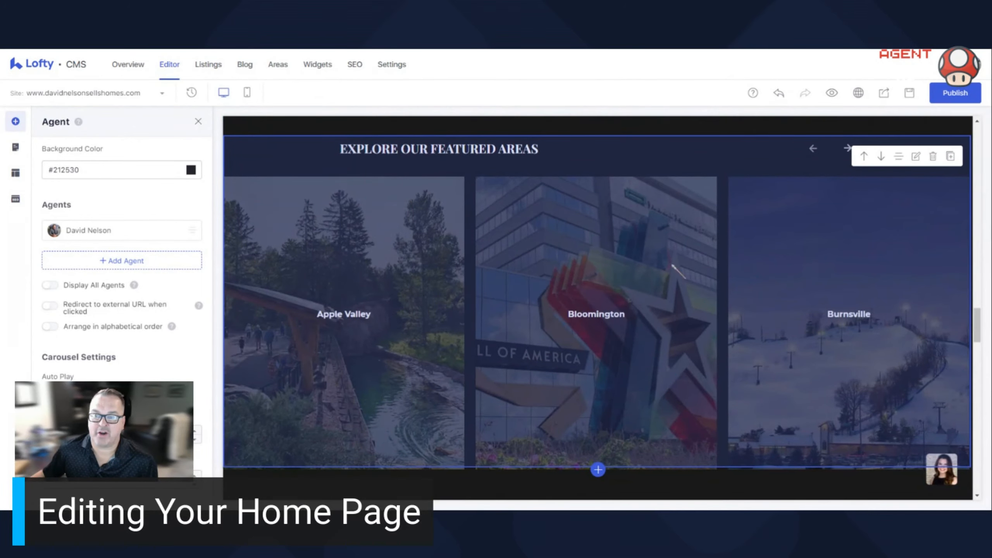
scroll(673, 266, down, 8)
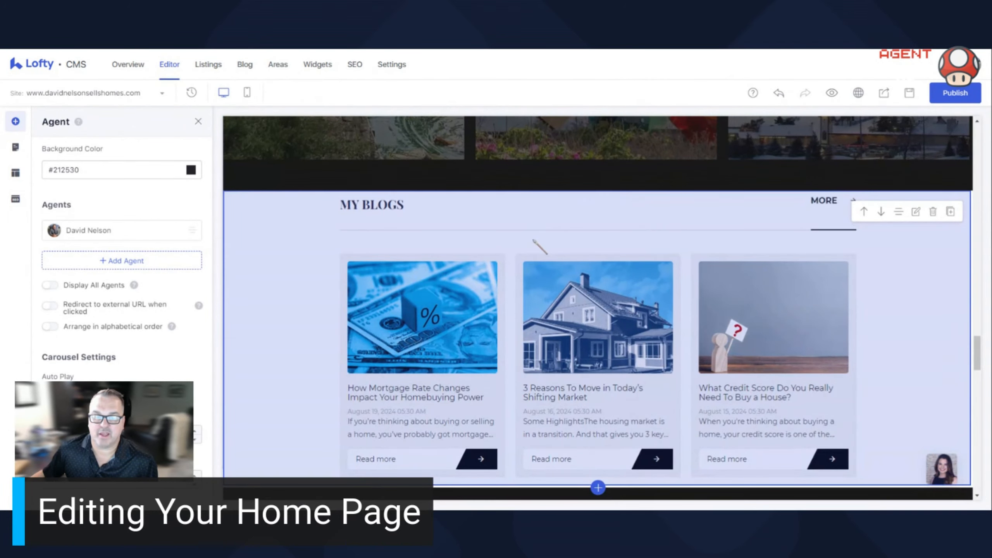
scroll(533, 241, down, 15)
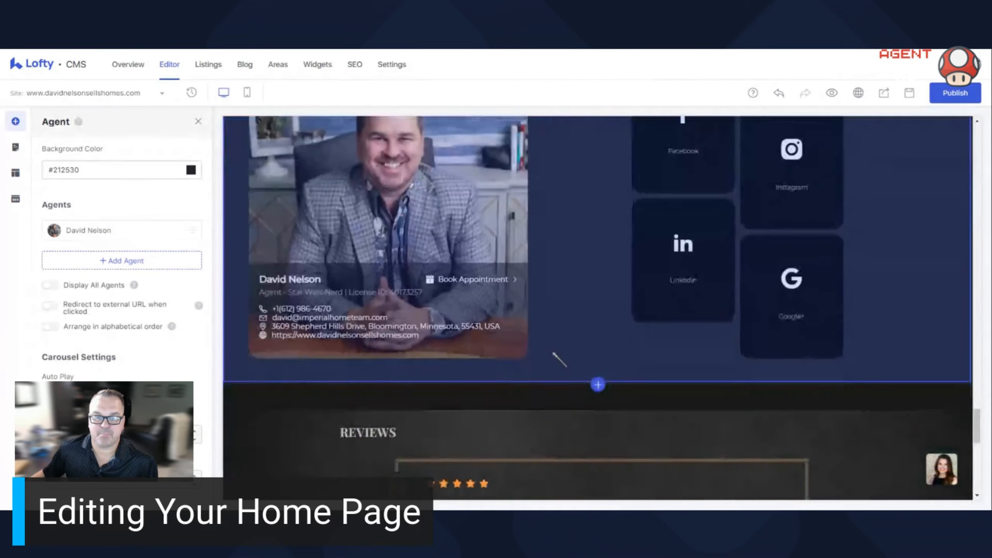
- Open the Making a Difference banner's settings and review its image, spacing, style and heading options
scroll(553, 353, up, 6)
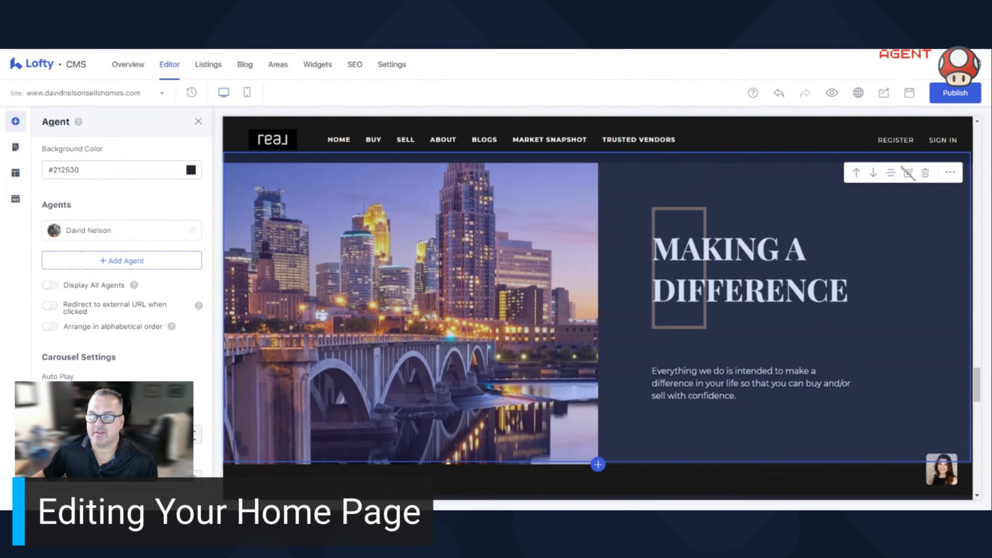
click(908, 173)
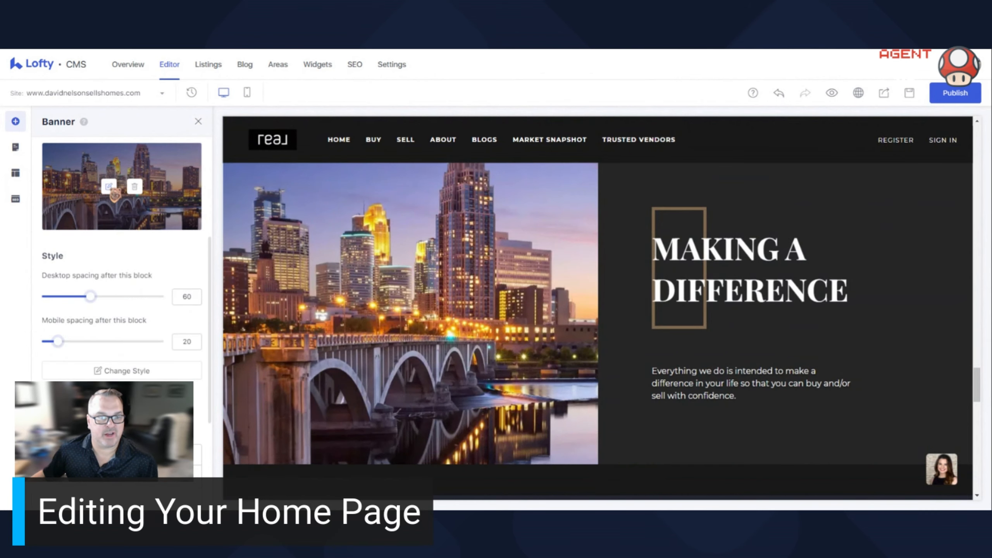
scroll(117, 234, down, 4)
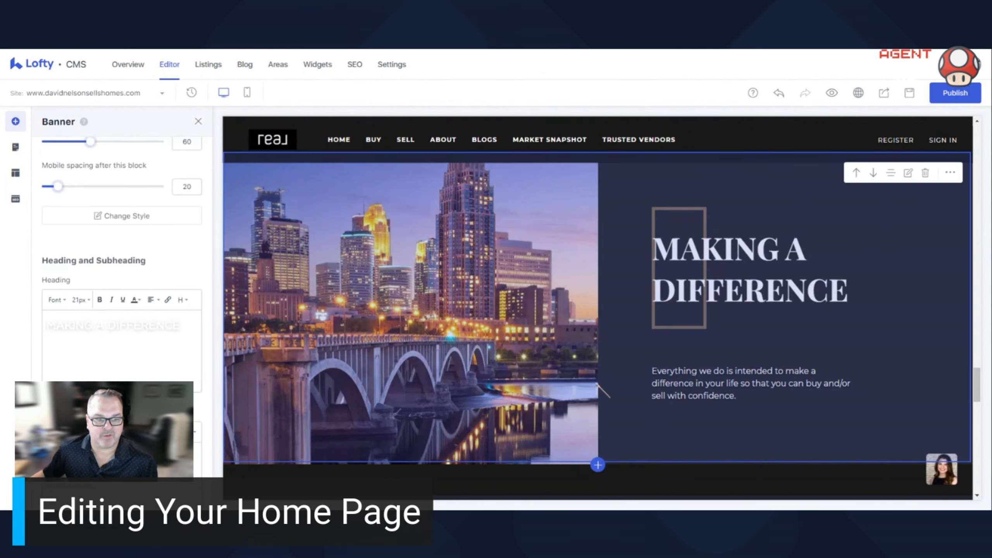
- Locate the Explore Our Featured Areas section below the property listings
scroll(640, 378, up, 2)
scroll(633, 370, up, 15)
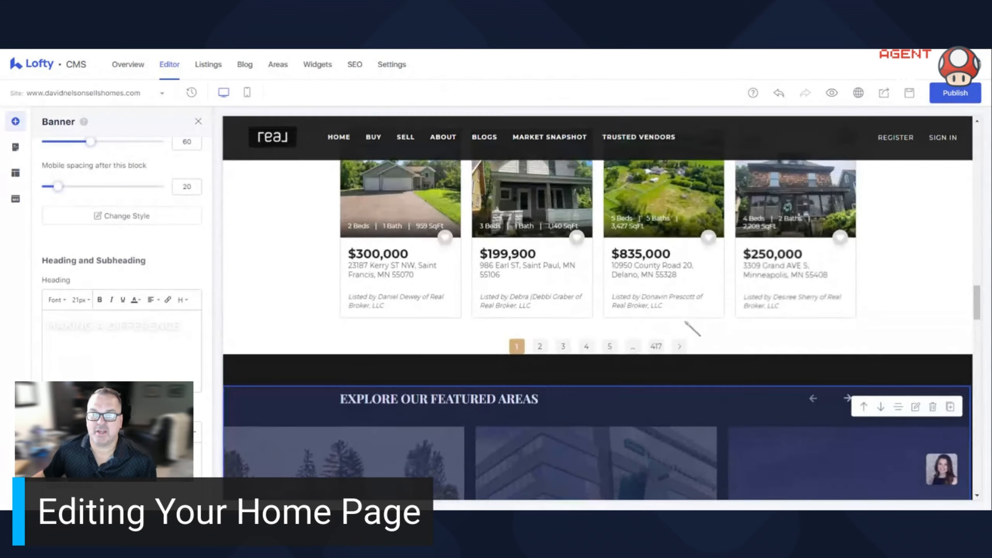
scroll(684, 318, down, 4)
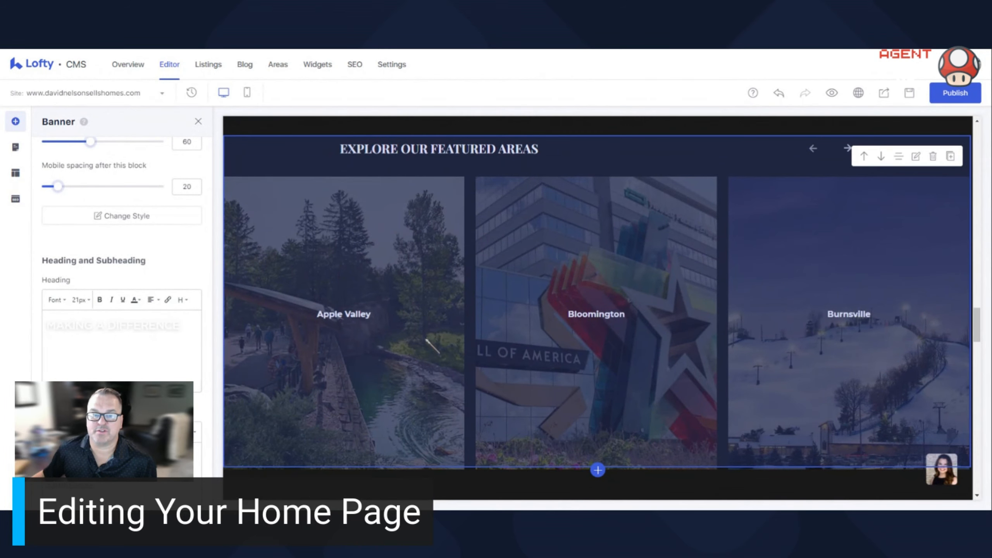